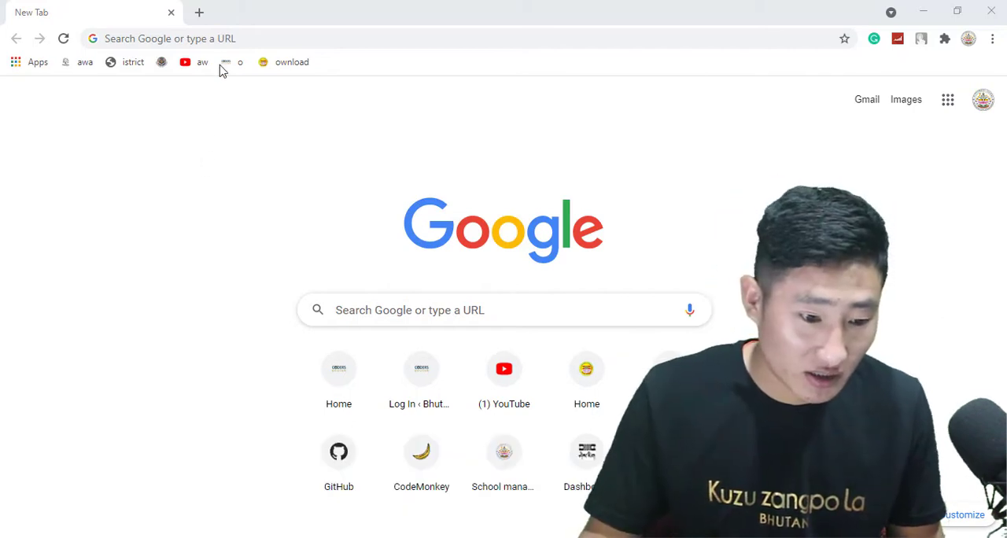
Search Google for "download python".
left_click(225, 40)
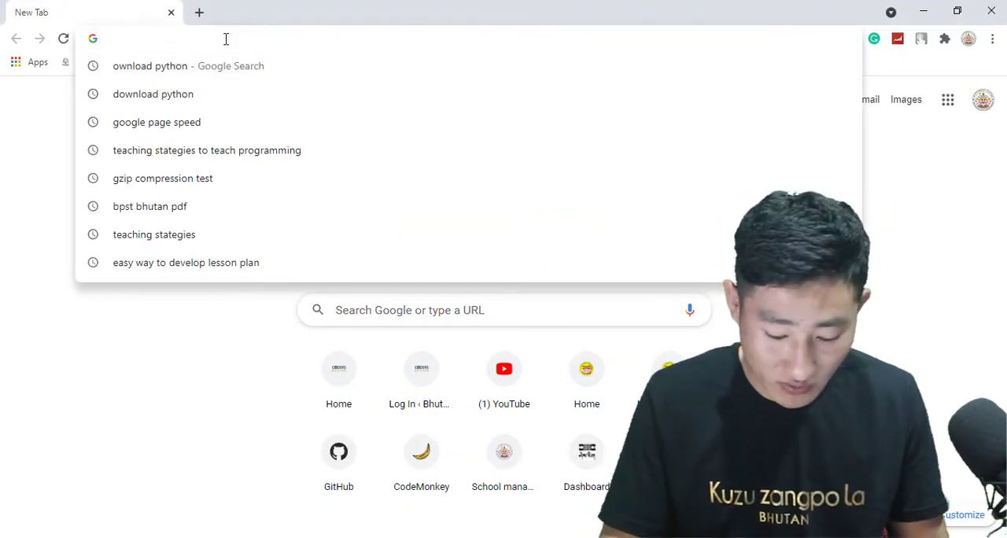
type("ownload python")
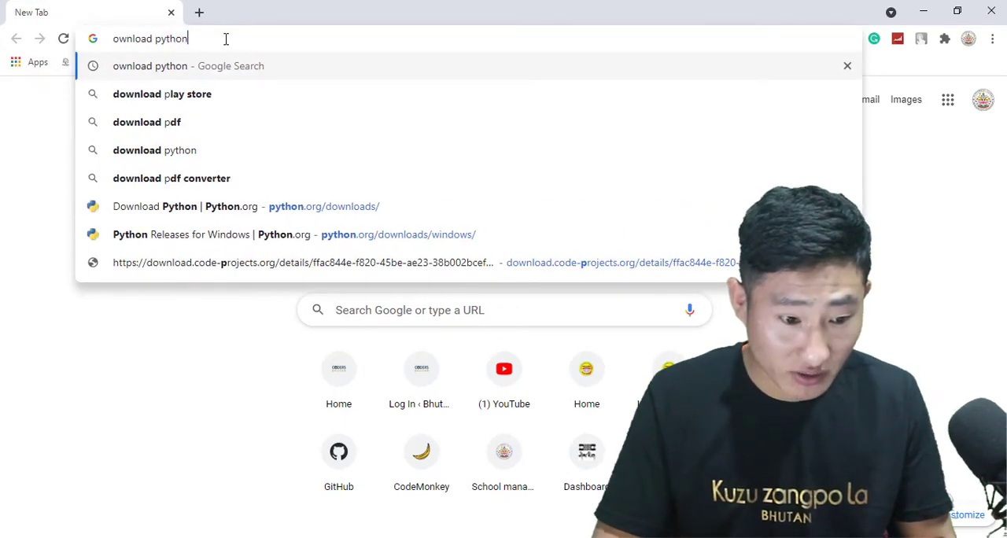
key("BackSpace")
key("BackSpace")
key("BackSpace")
key("BackSpace")
key("BackSpace")
key("BackSpace")
key("BackSpace")
key("BackSpace")
key("BackSpace")
key("BackSpace")
key("BackSpace")
key("BackSpace")
key("BackSpace")
key("BackSpace")
type("download")
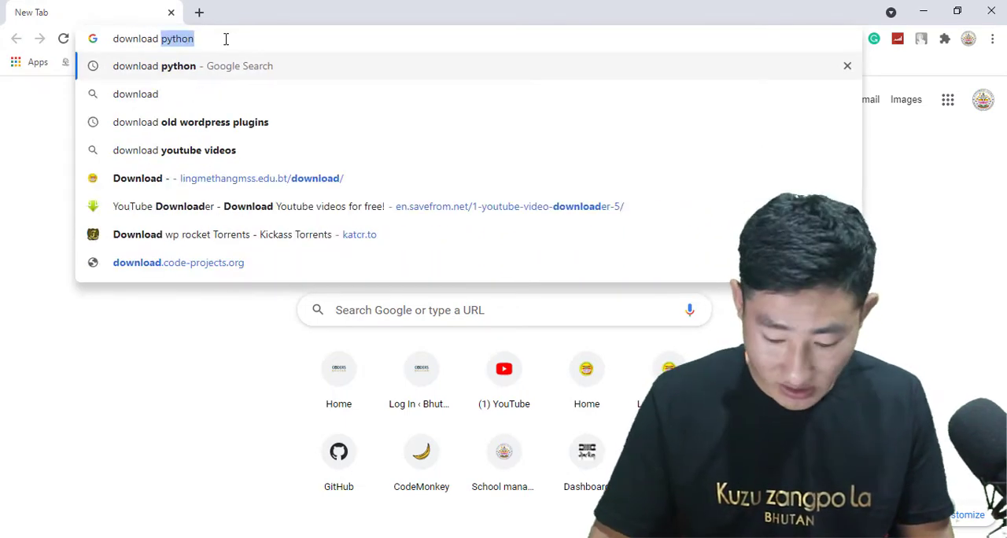
key("Return")
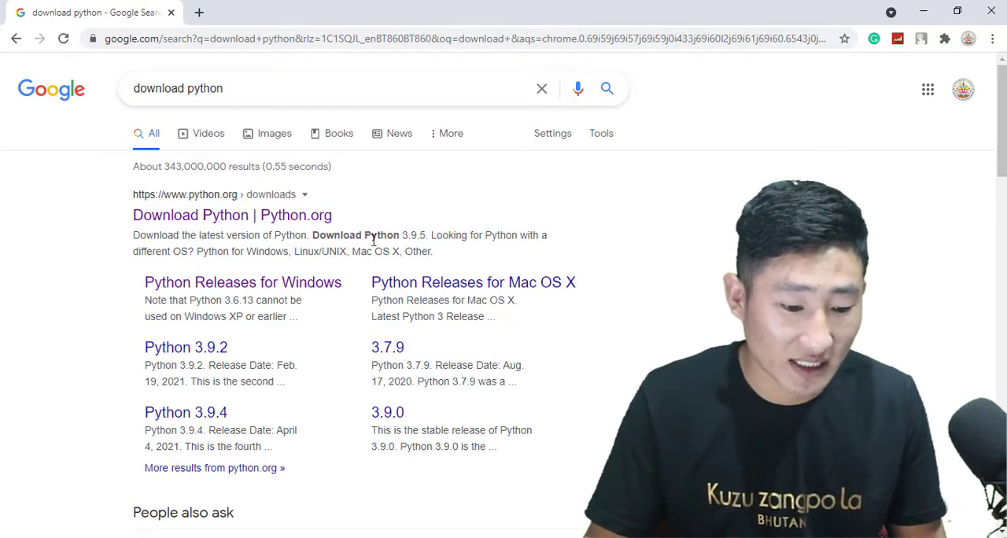
Open the Python.org downloads page, go to the Python releases for Windows and review the stable releases.
left_click(234, 223)
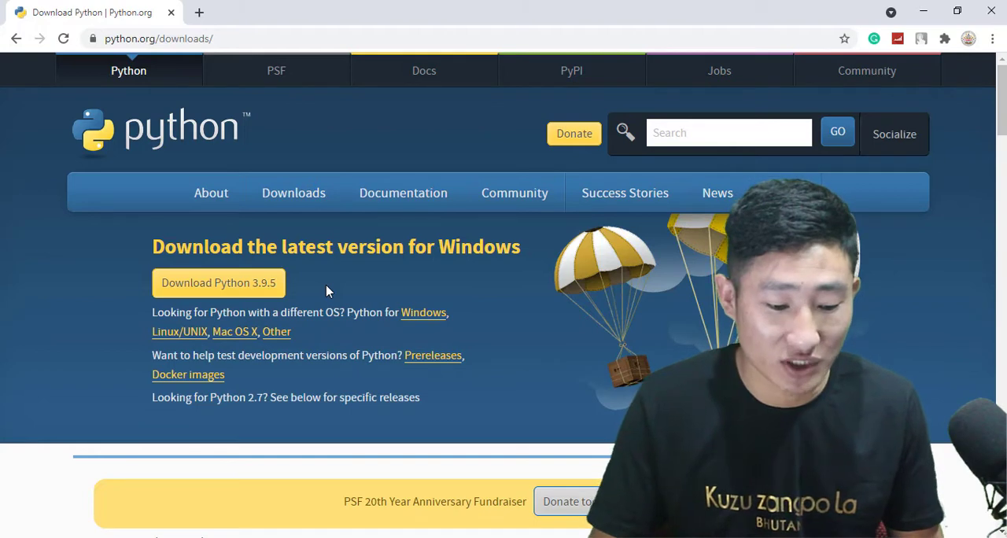
scroll(442, 276, "down", 2)
scroll(441, 276, "up", 1)
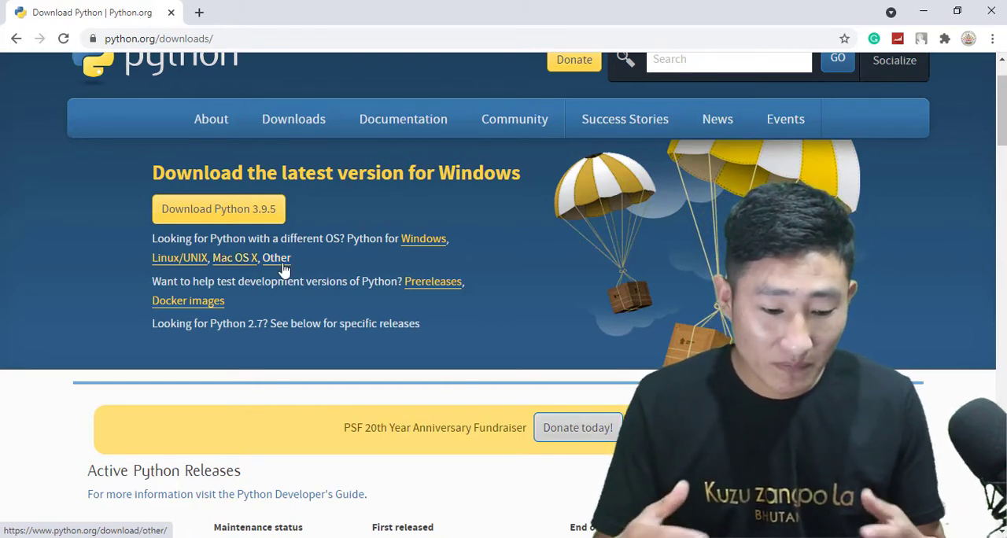
left_click(439, 242)
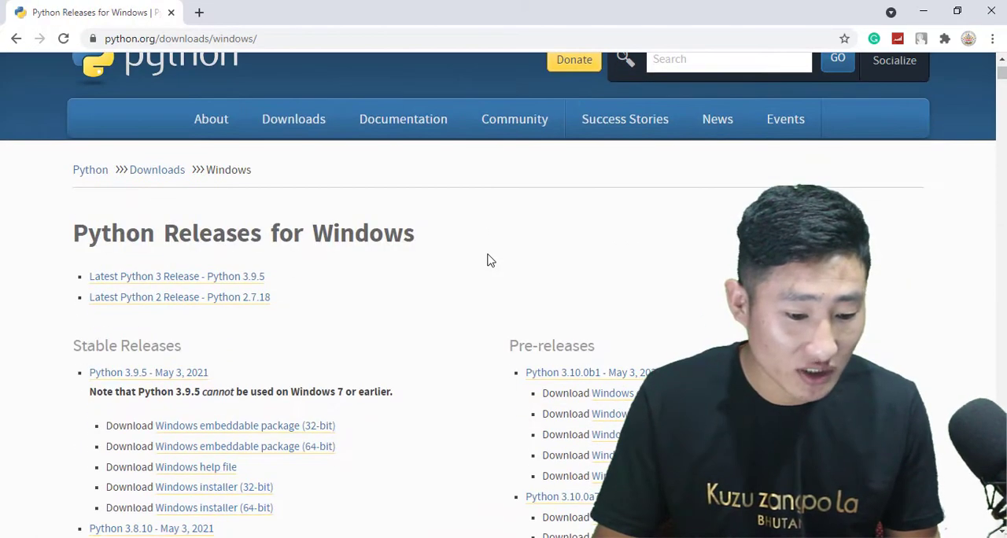
scroll(488, 260, "down", 2)
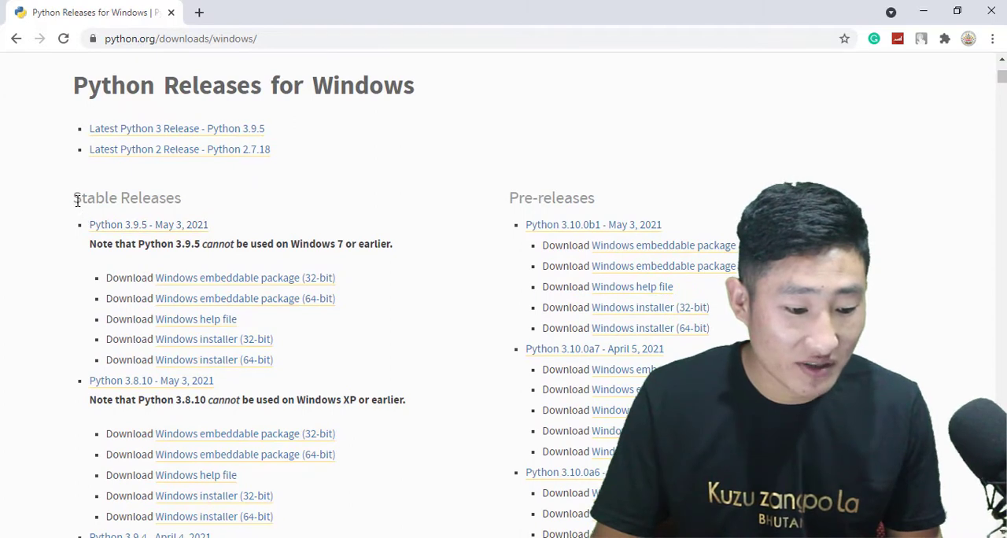
left_click_drag(77, 202, 189, 210)
left_click(276, 198)
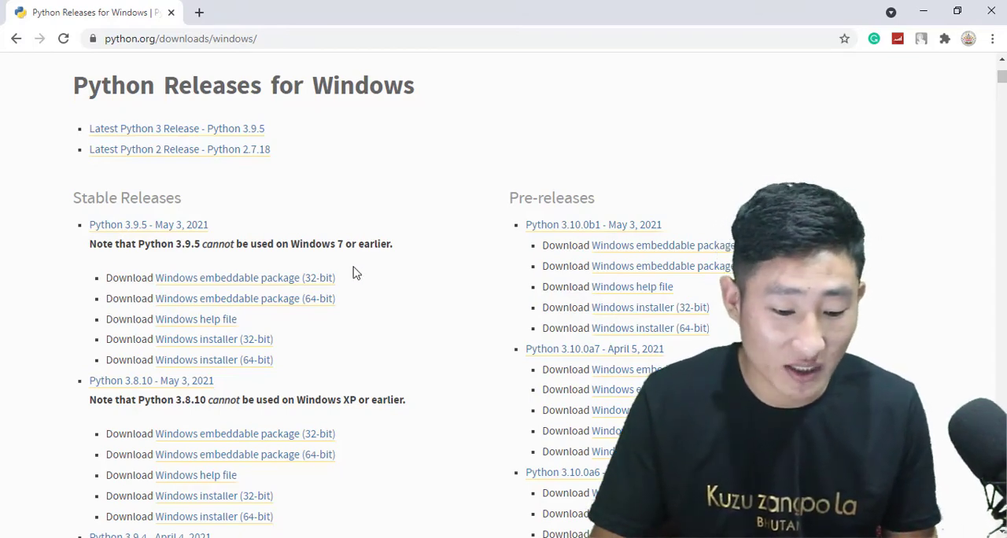
scroll(353, 272, "down", 1)
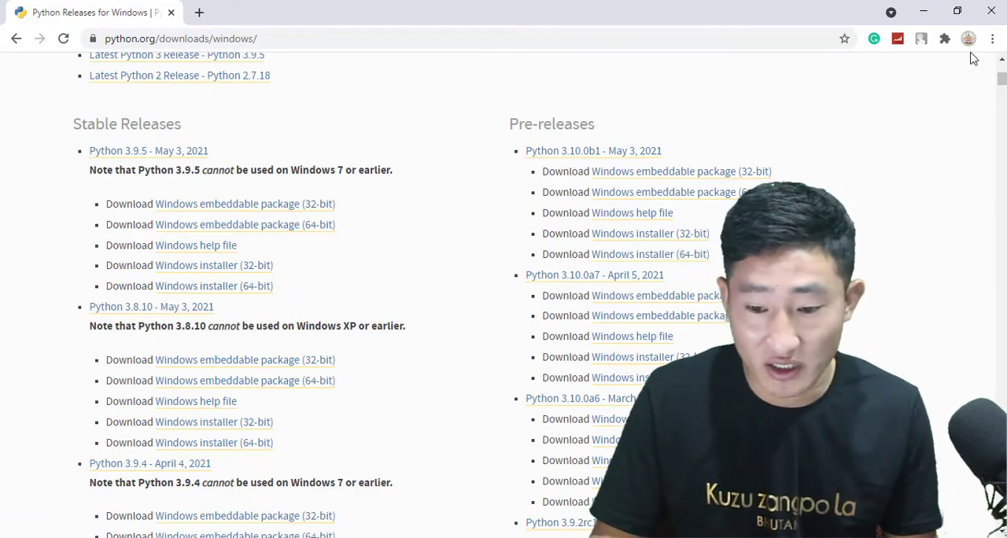
Check the computer's system type in the properties of This PC, and return to the Python releases page.
left_click(923, 12)
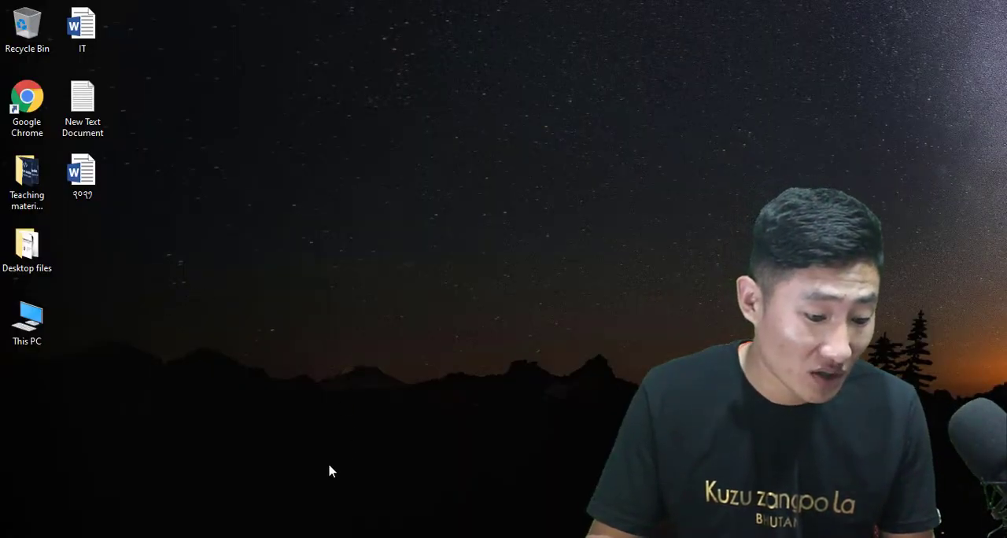
right_click(46, 327)
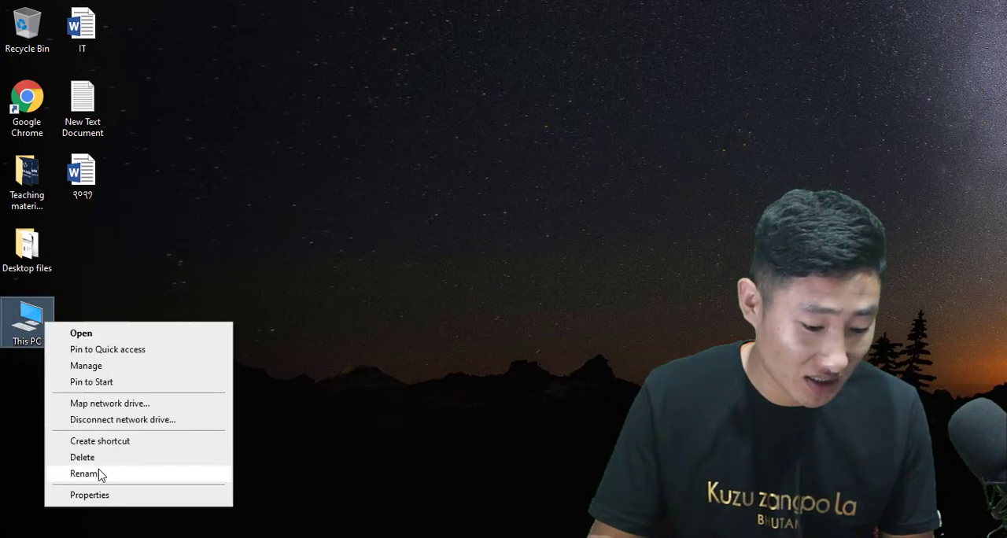
left_click(90, 496)
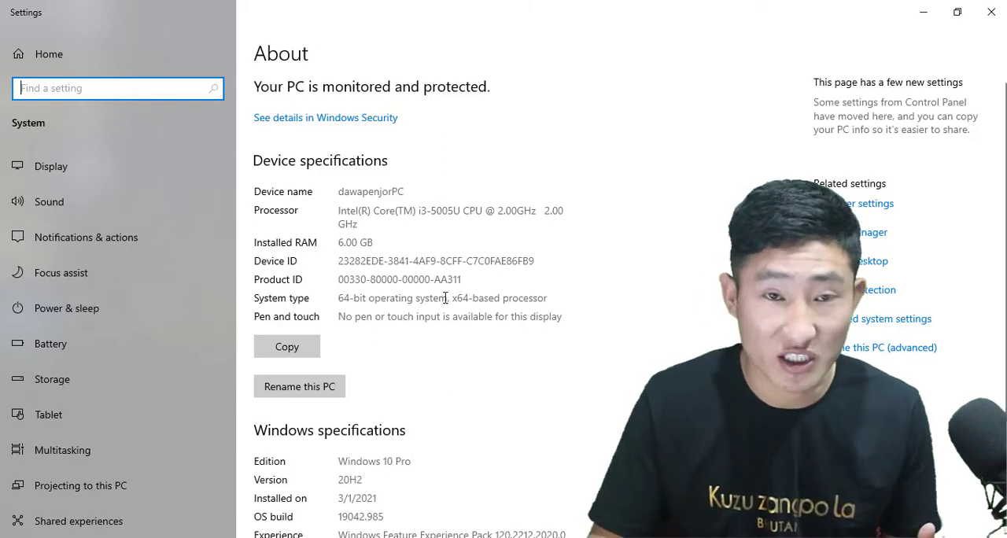
left_click(923, 12)
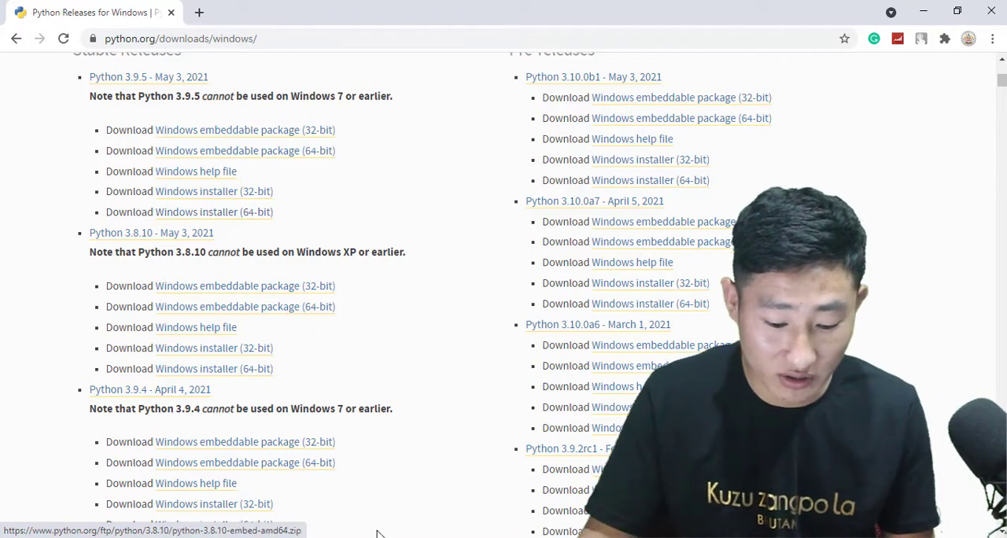
Launch the python-3.9.5-amd64 installer from the Downloads folder.
left_click(405, 537)
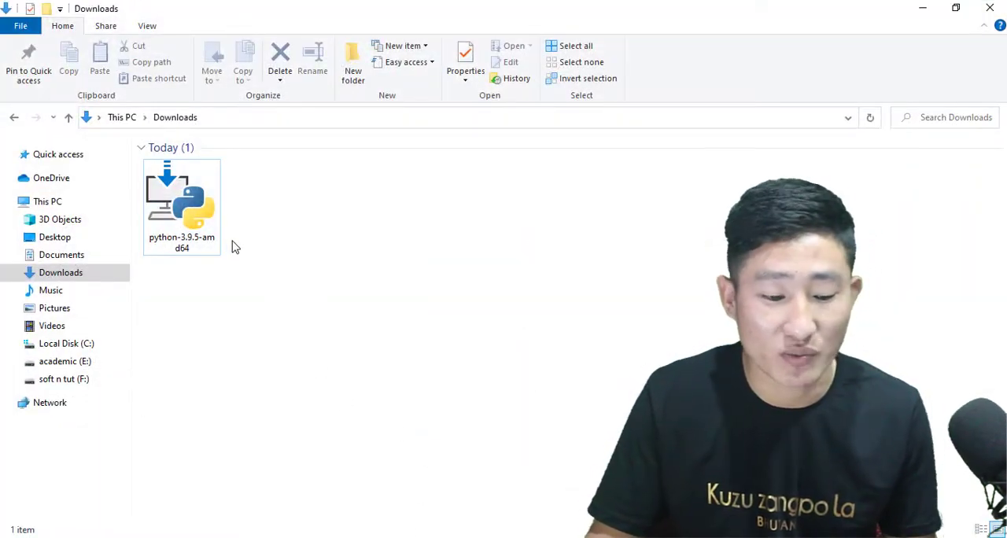
left_click(924, 10)
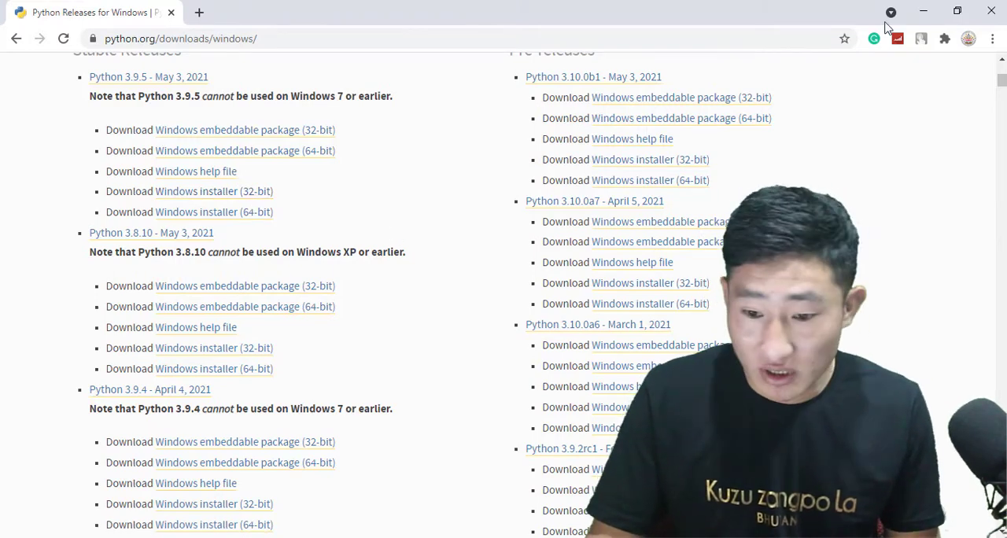
left_click(919, 13)
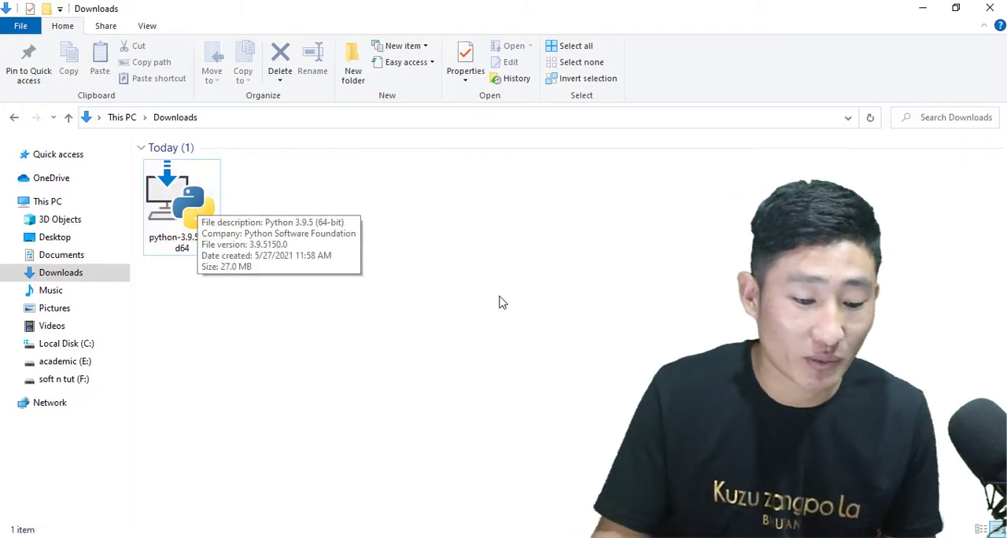
left_click(188, 202)
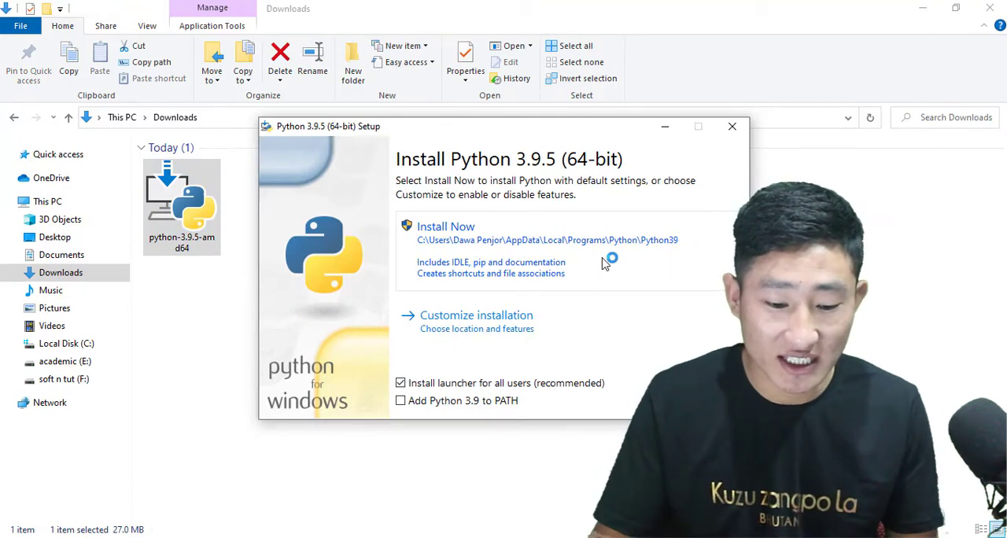
left_click_drag(582, 127, 545, 104)
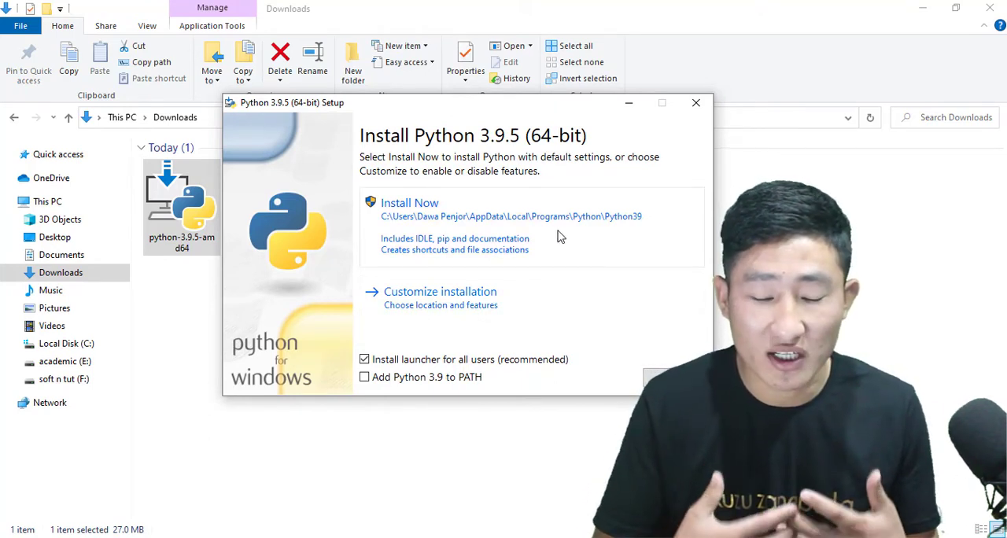
Run a customized Python installation with the default optional features, for all users and with Python added to environment variables, and close the setup.
left_click(474, 293)
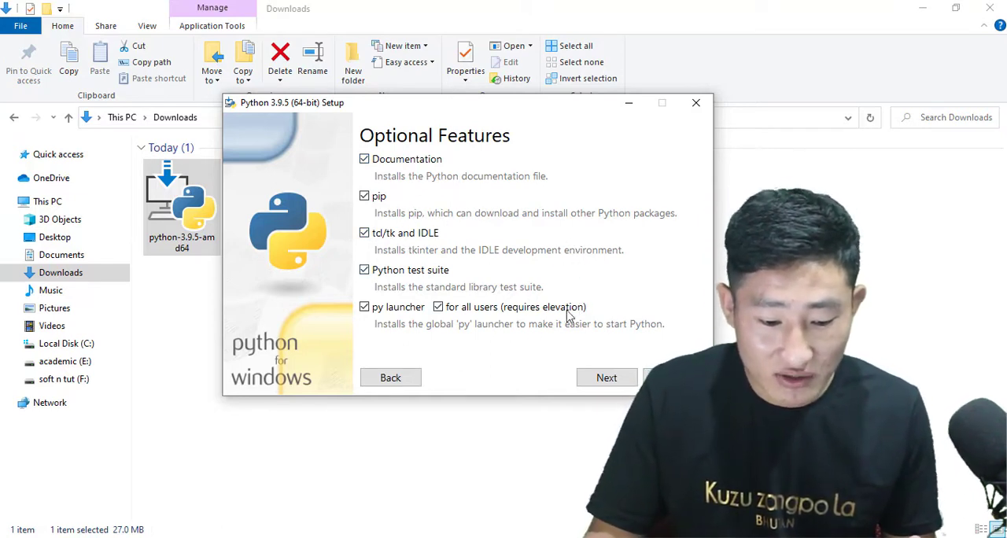
left_click(603, 378)
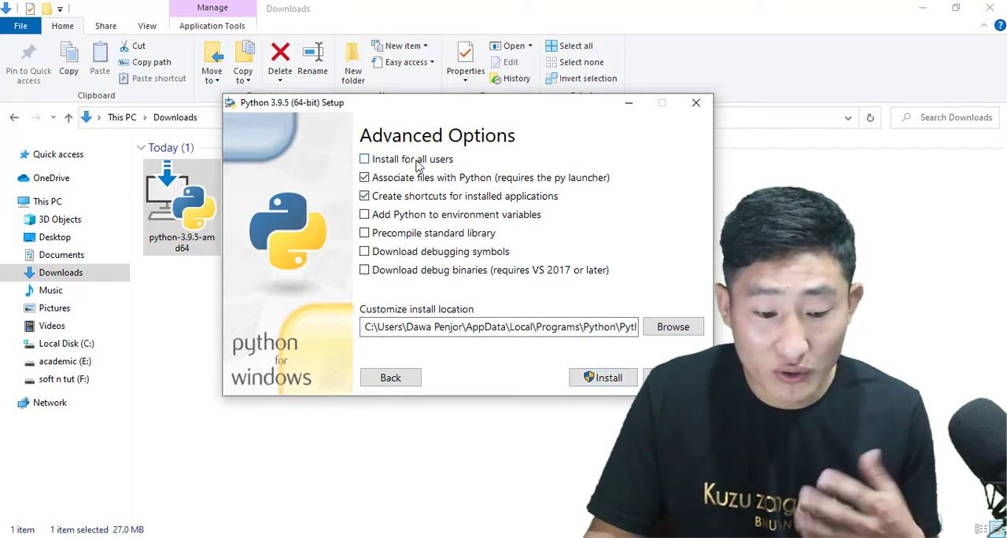
left_click(365, 160)
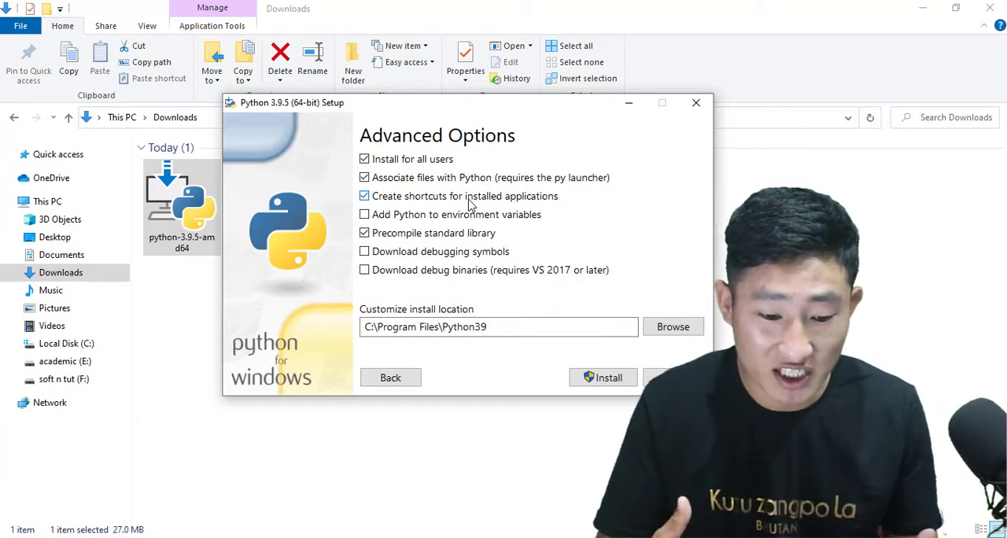
left_click(365, 215)
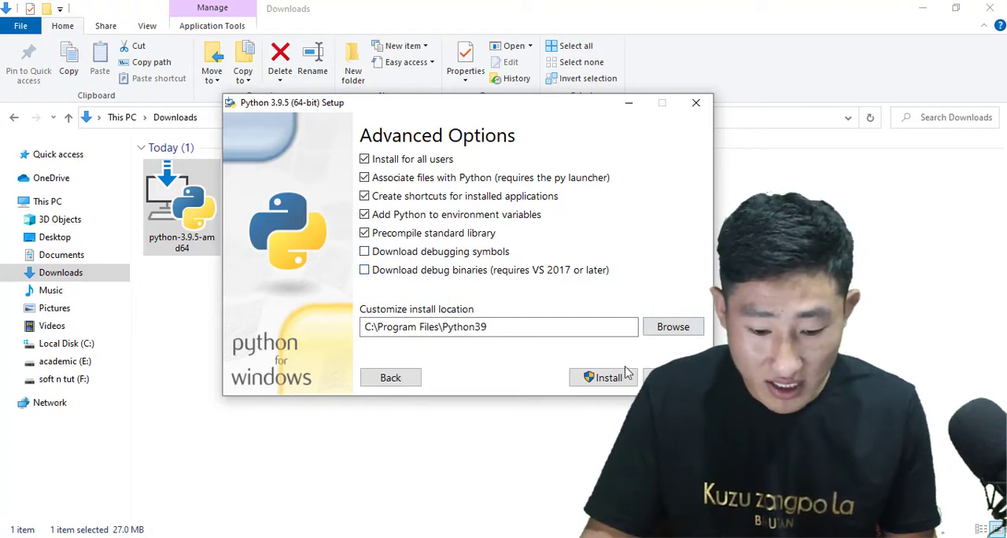
left_click(605, 379)
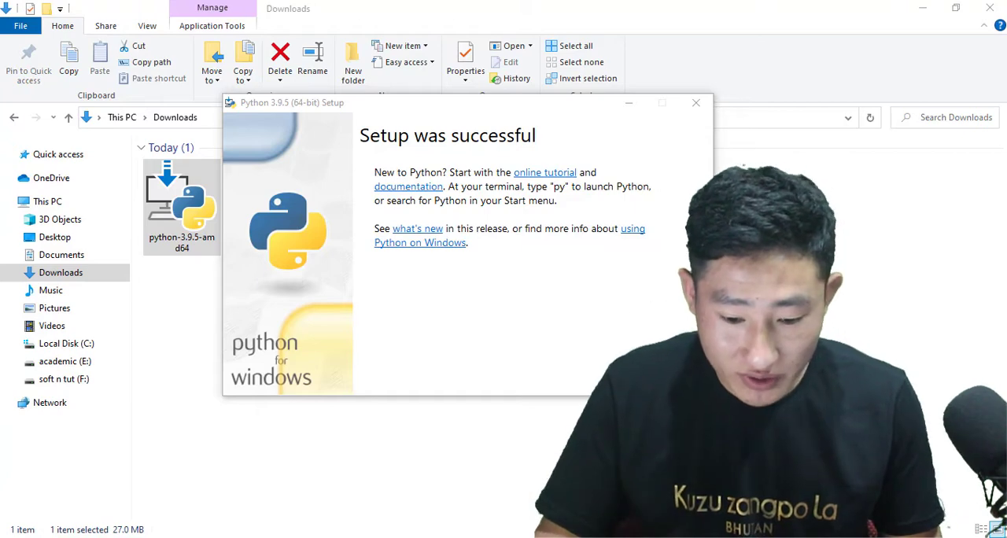
left_click(673, 377)
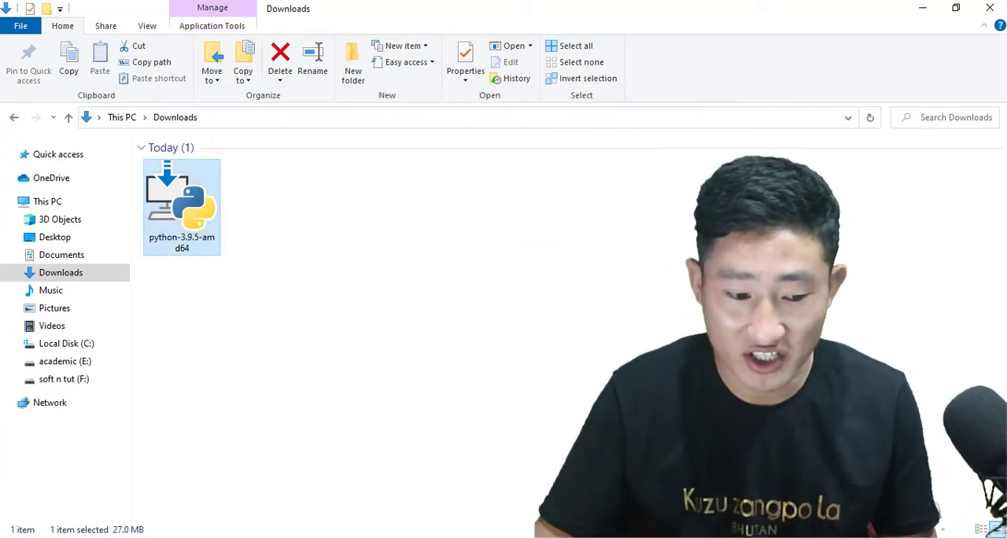
Open a maximized Command Prompt from the desktop and start the Python interpreter with the python command.
key("super+d")
key("super+s")
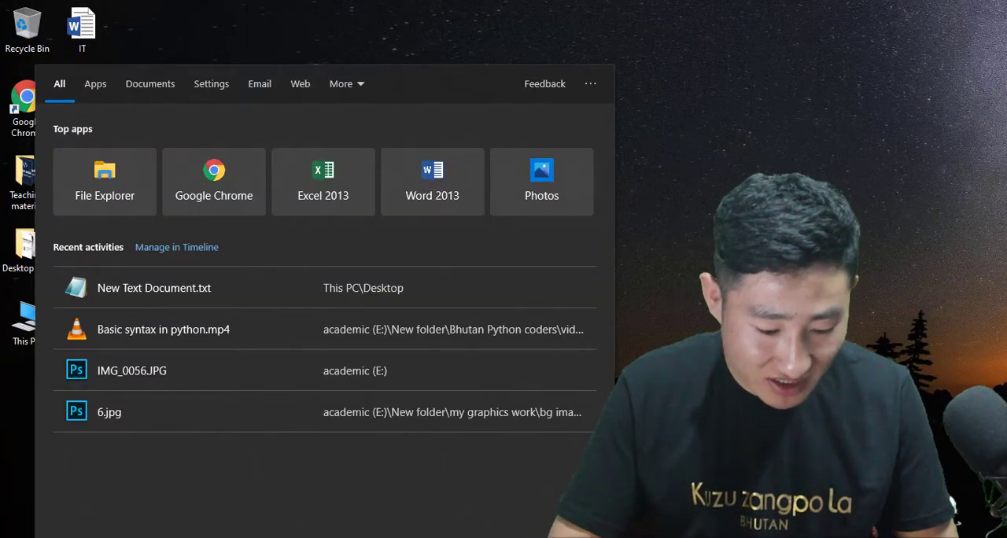
type("cmd")
key("Return")
key("super+Up")
type("p")
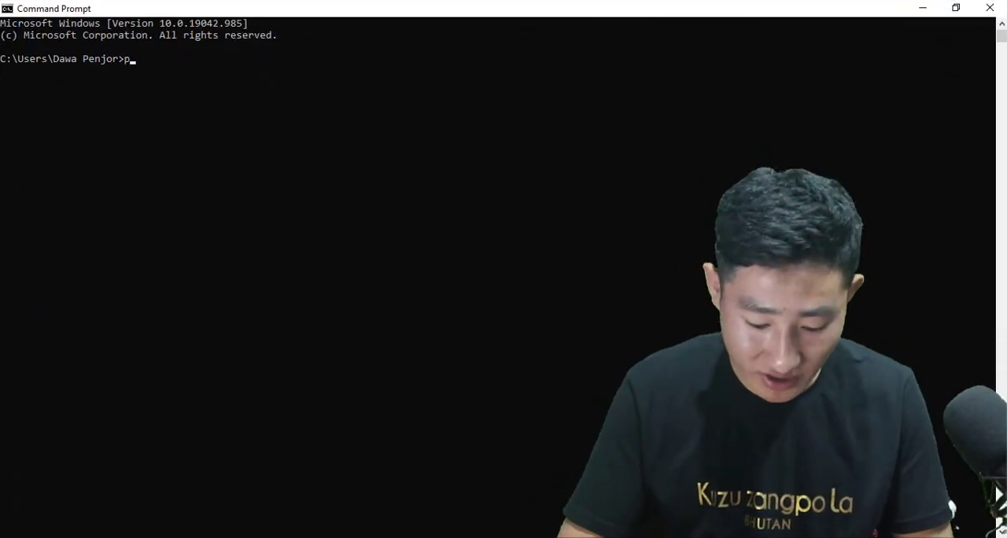
type("ython")
key("Return")
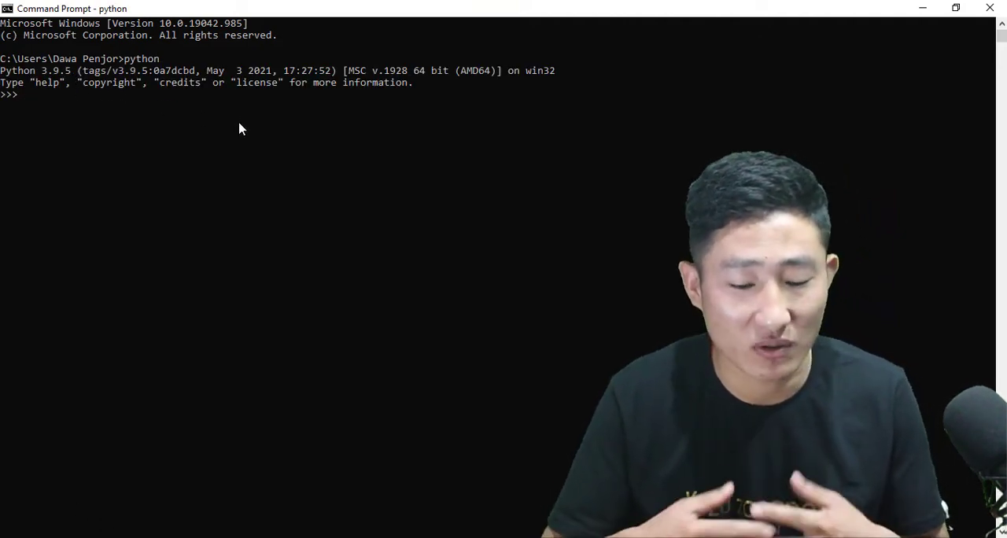
Run print("Hellow world") in the Python interpreter and leave it with exit().
type("print(\"Hellow world\")")
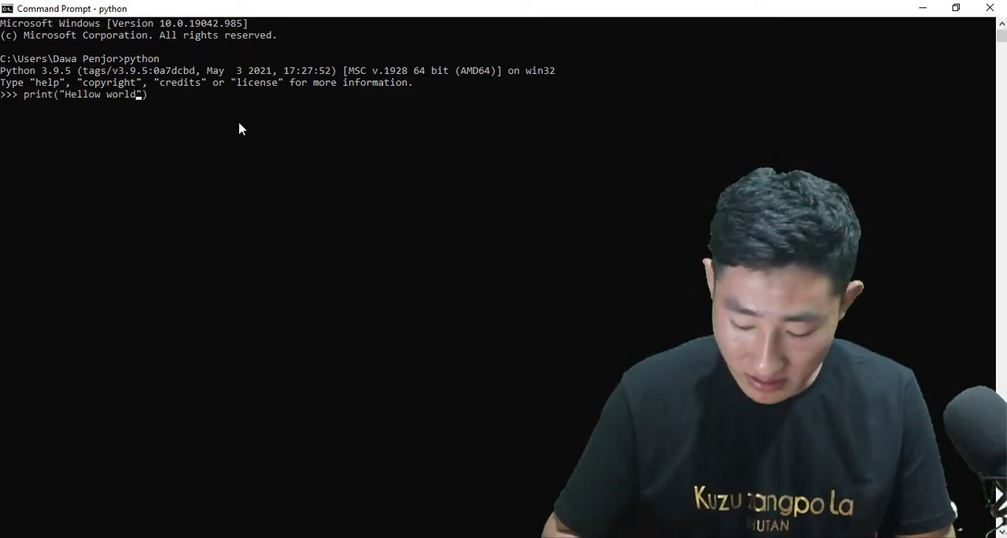
key("Return")
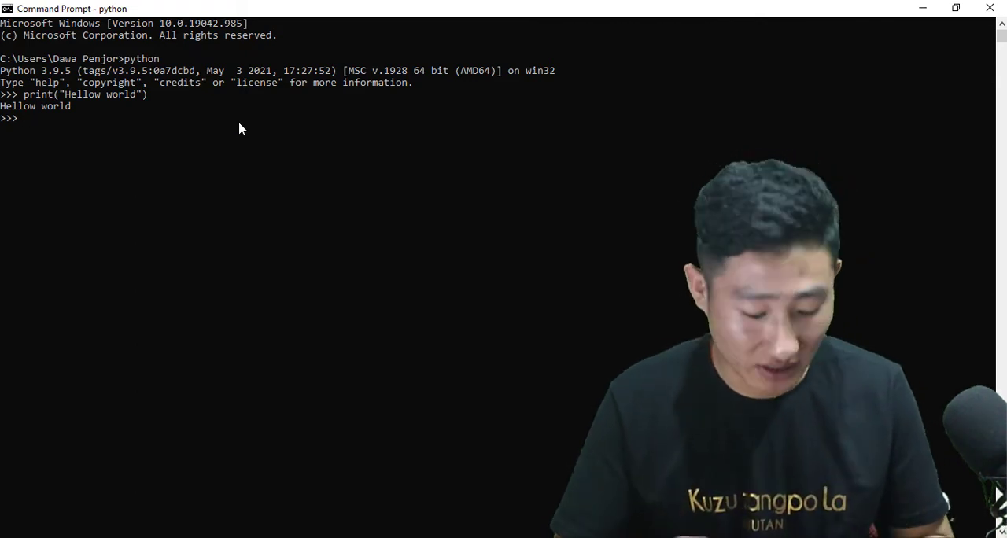
type("exit()")
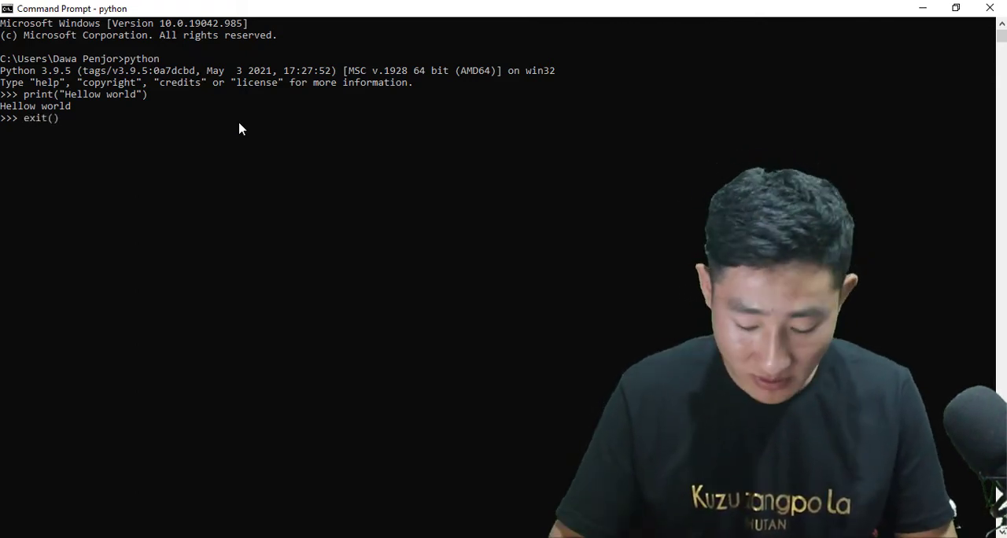
key("Return")
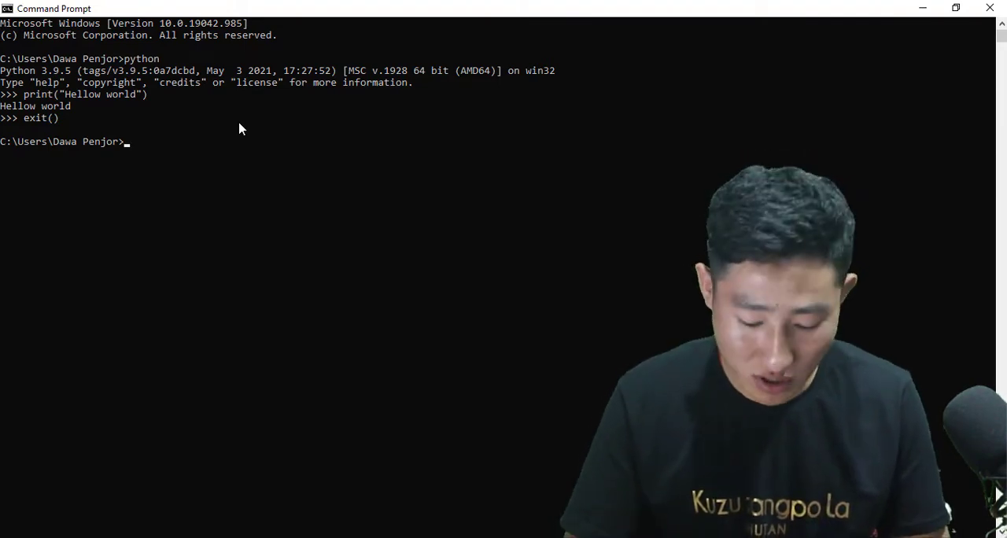
Run pip to view its usage help, and check the installed version with pip --version.
type("pip")
key("Return")
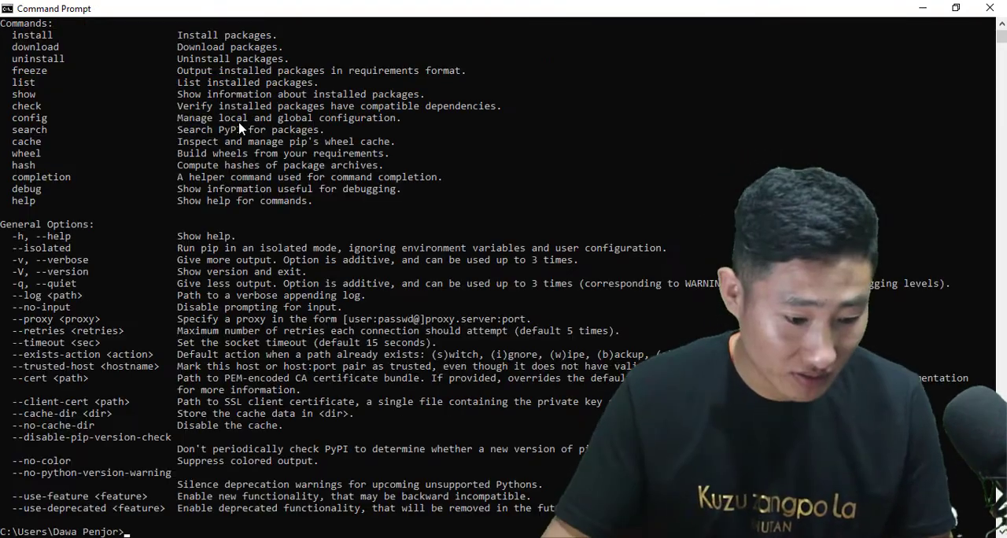
scroll(303, 472, "up", 6)
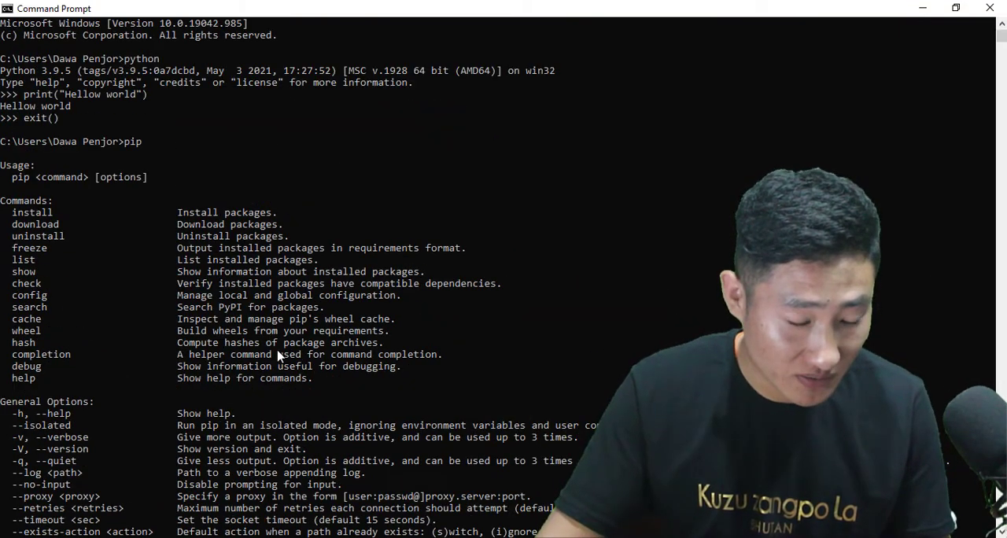
scroll(277, 356, "down", 12)
type("p")
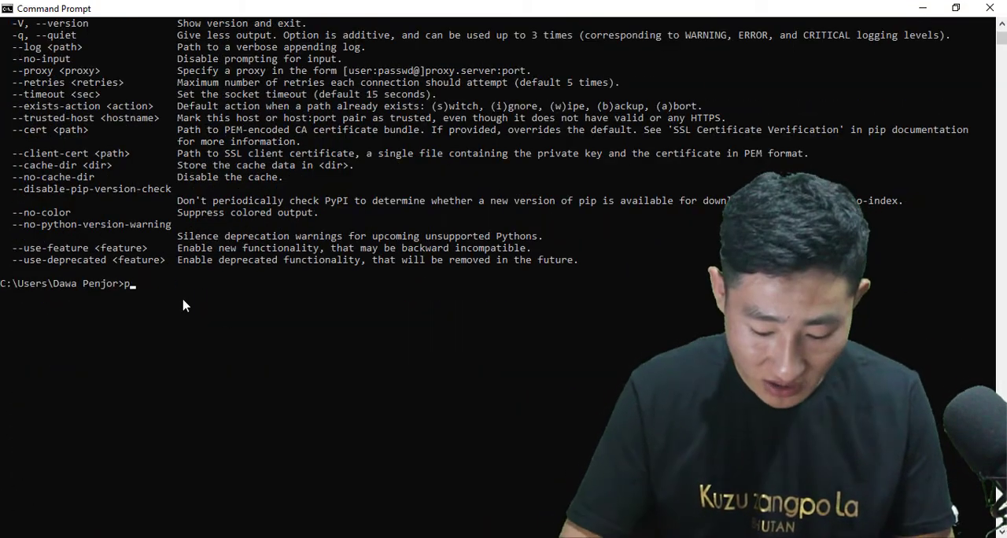
type("ip --version")
key("Return")
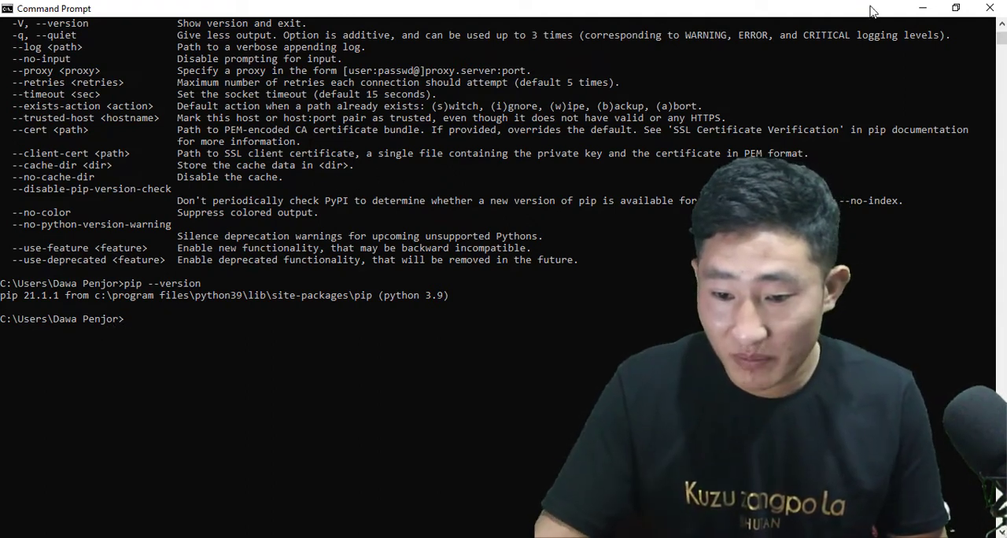
Minimize the Command Prompt and open the Python IDLE Shell in a maximized window.
left_click(923, 8)
key("super")
type("idle")
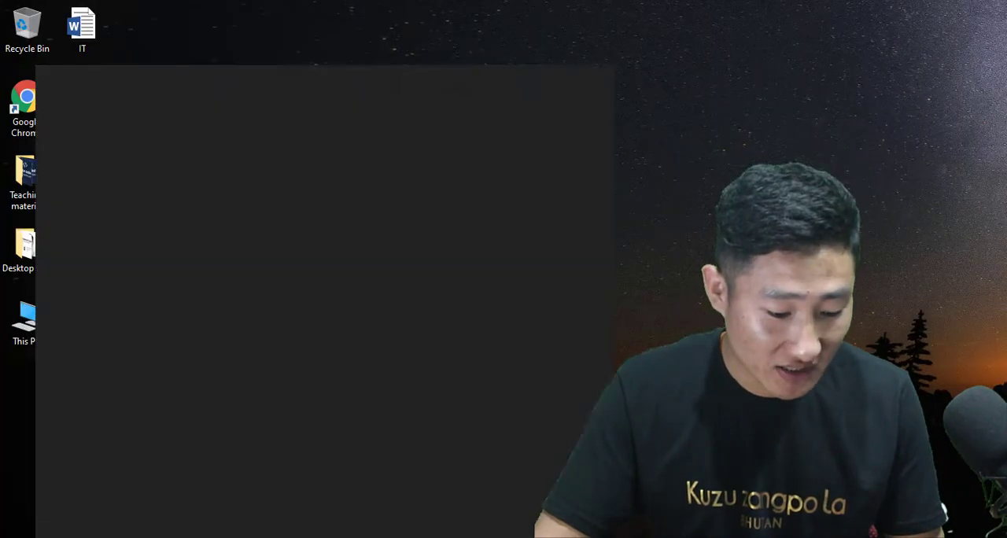
left_click(346, 266)
left_click(857, 9)
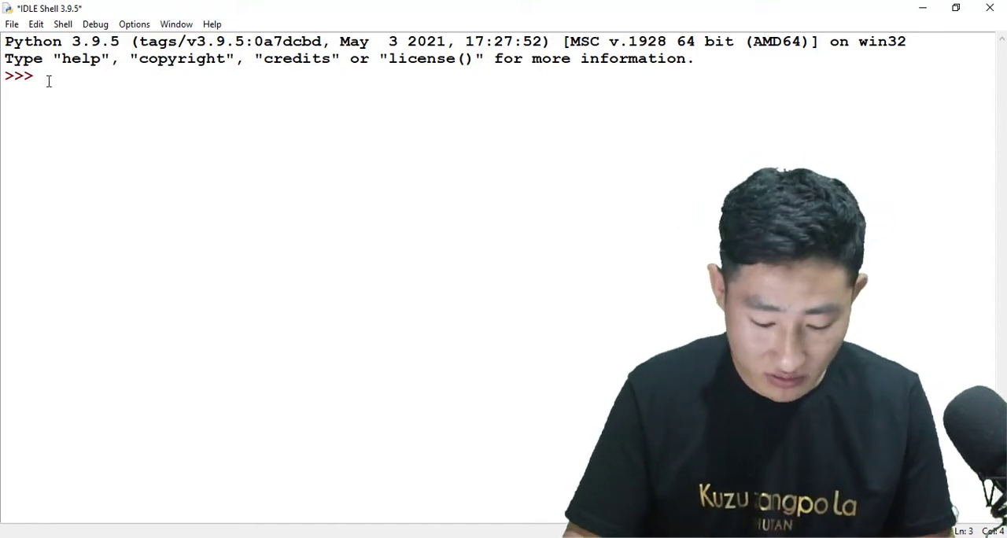
Run print("hello world") at the IDLE Shell prompt.
type("python")
key("BackSpace")
key("BackSpace")
key("BackSpace")
key("BackSpace")
key("BackSpace")
type("rint()")
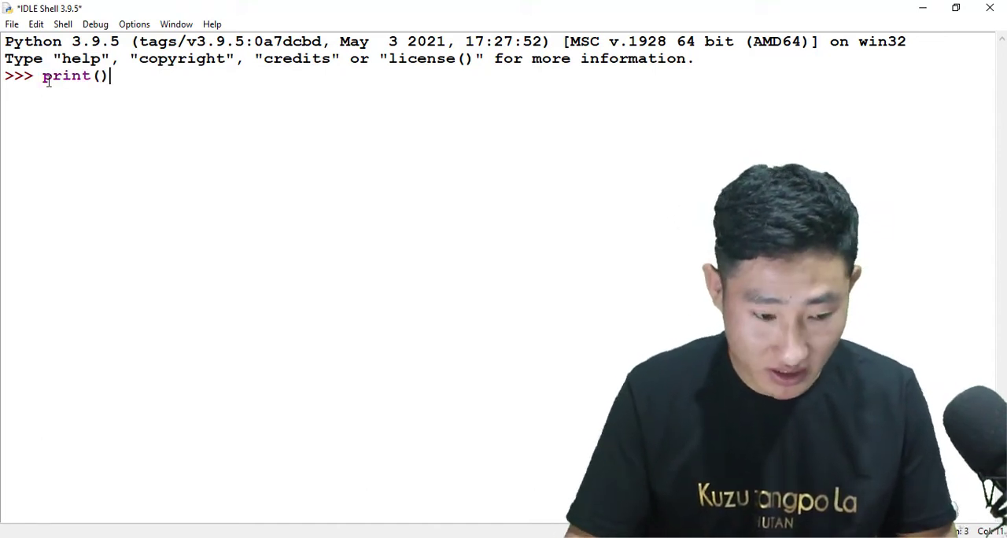
key("Left")
type("\"hello wrold\"")
key("Left")
key("BackSpace")
key("BackSpace")
key("BackSpace")
key("BackSpace")
type("orld")
key("Return")
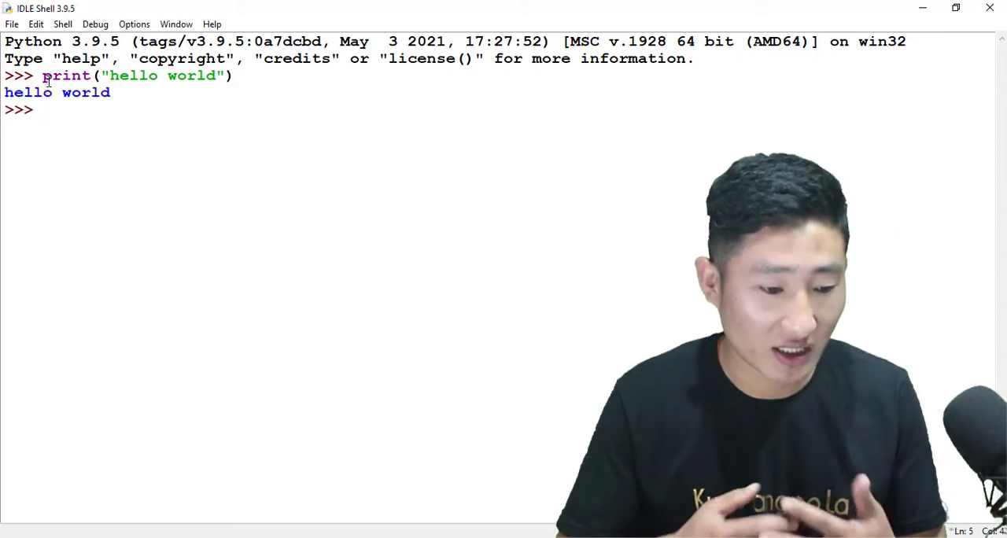
left_click(240, 79)
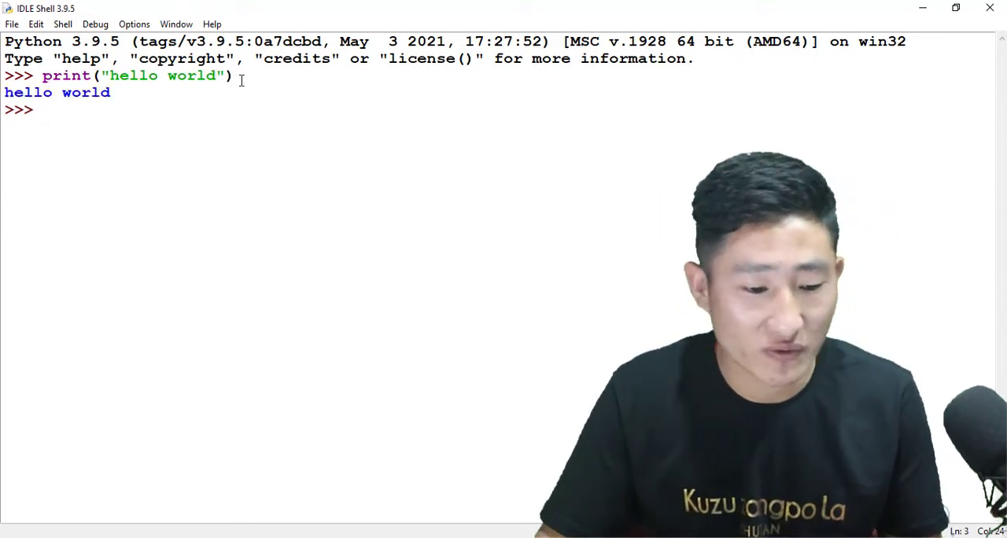
Create a new IDLE file in a maximized window and write print("Hello world.") in it.
left_click(12, 26)
left_click(32, 40)
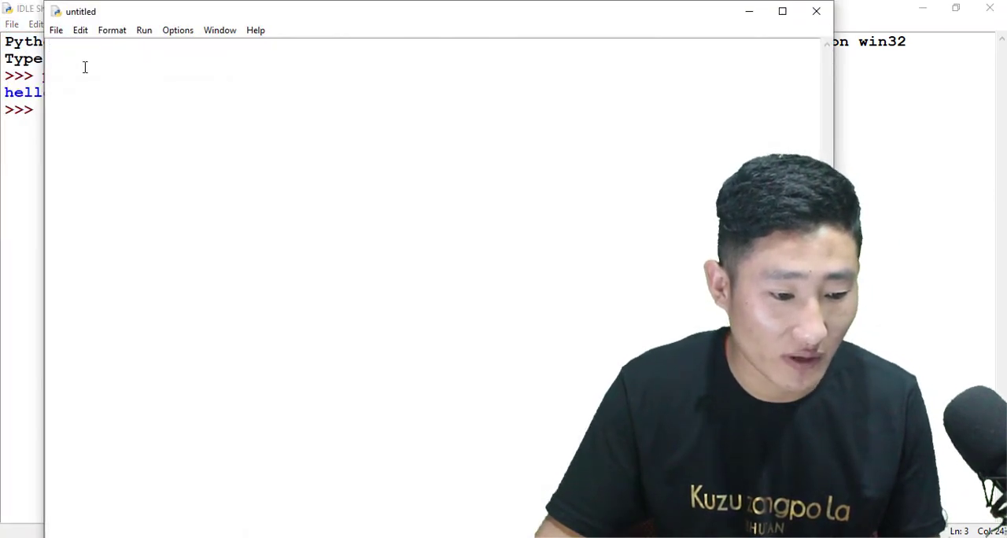
left_click(782, 12)
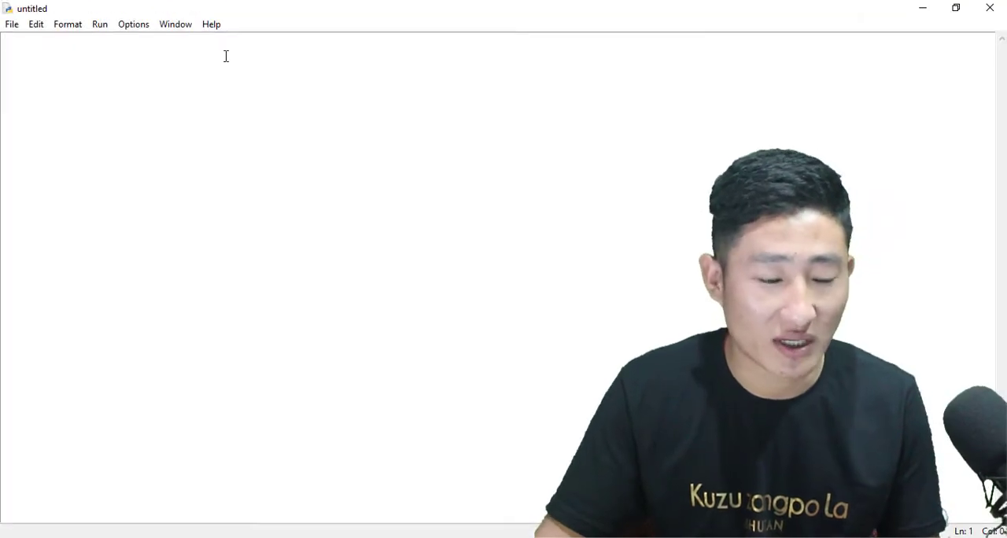
type("p")
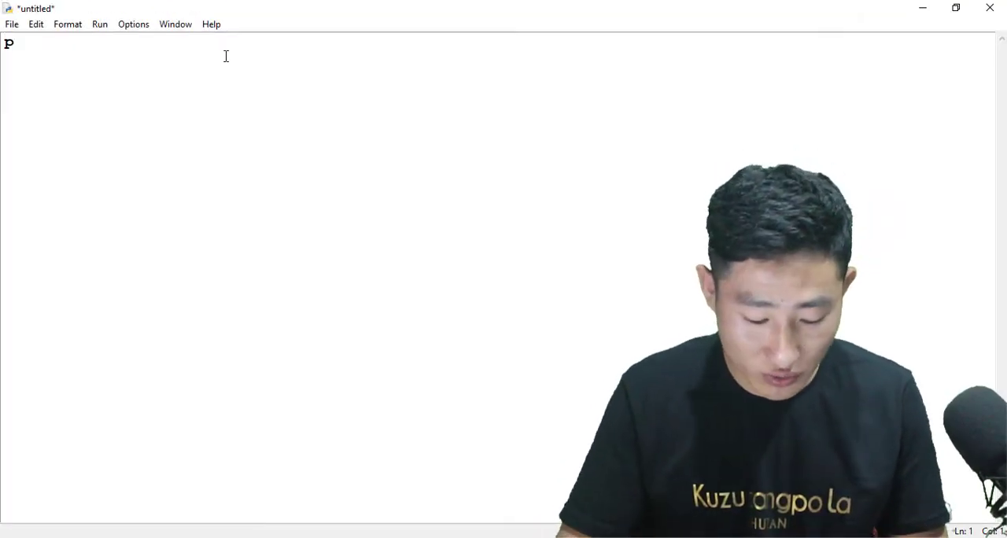
type("rint()\"\"")
key("Left")
type("Hello world")
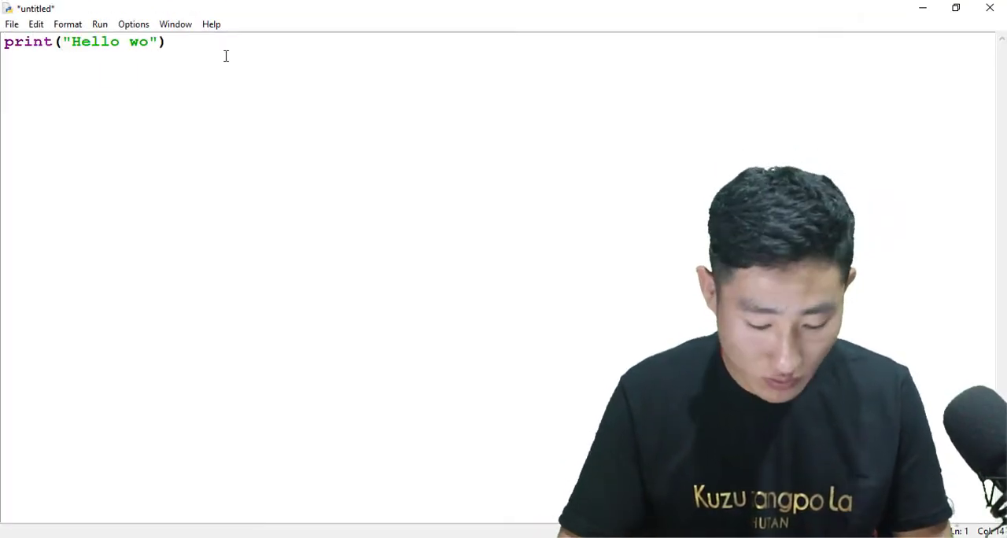
type(".")
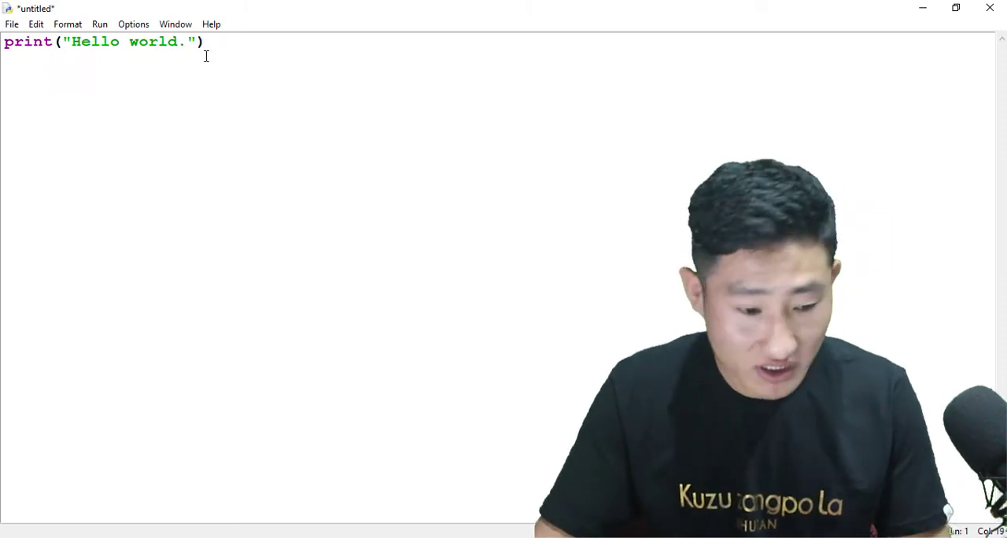
Save the file to the Desktop as a Python file named first program.
left_click(11, 25)
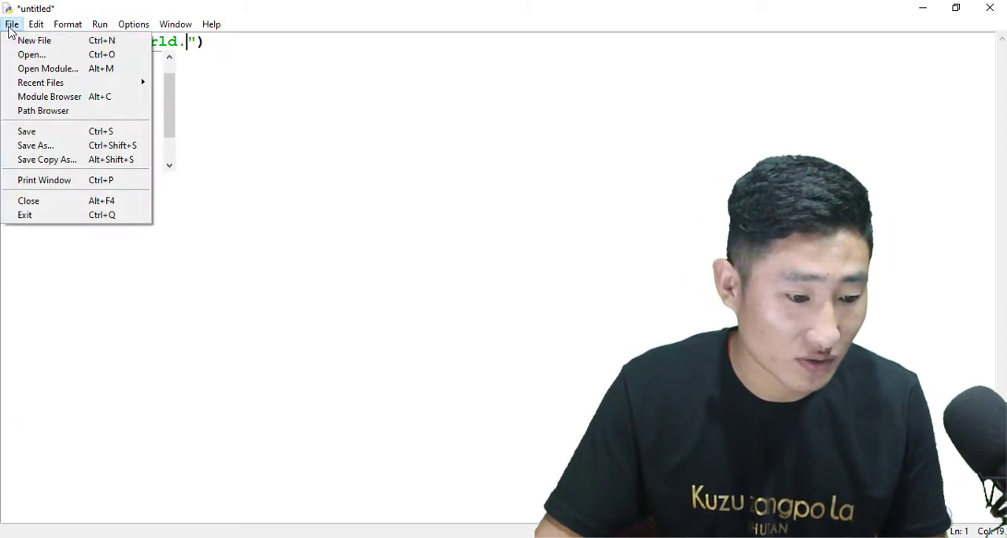
left_click(25, 146)
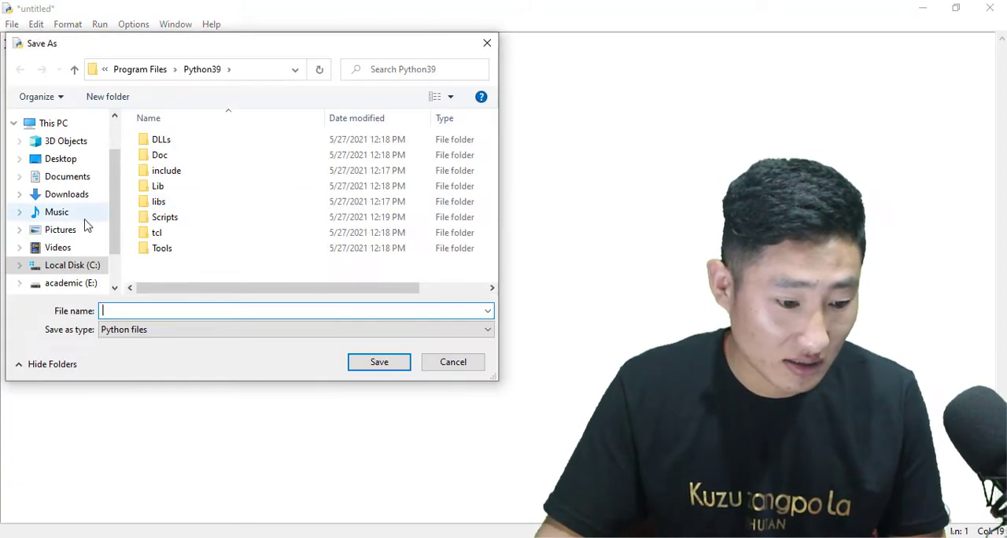
left_click(62, 159)
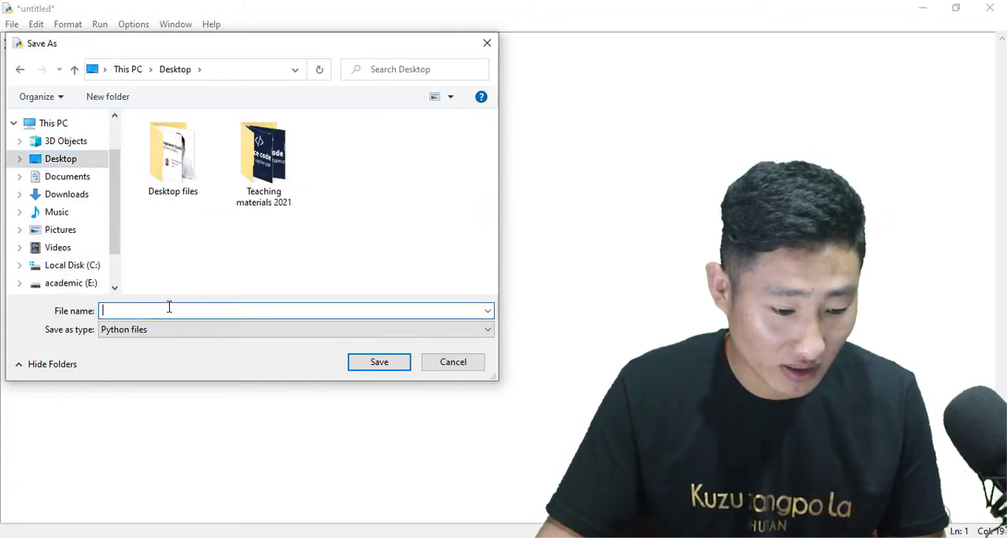
type("first program")
left_click(388, 367)
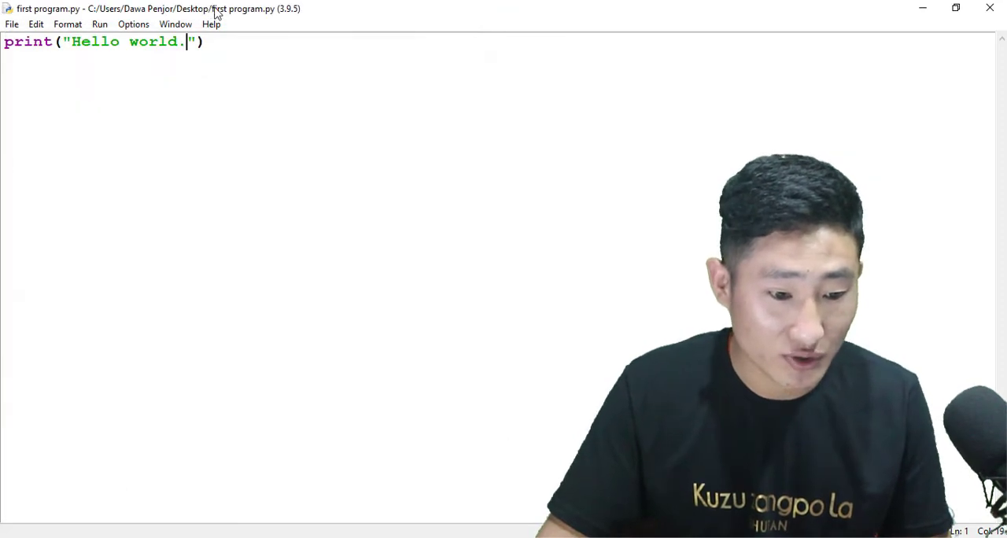
Restore the editor window to a smaller size, run the saved program as a module and select its output in the shell.
double_click(214, 14)
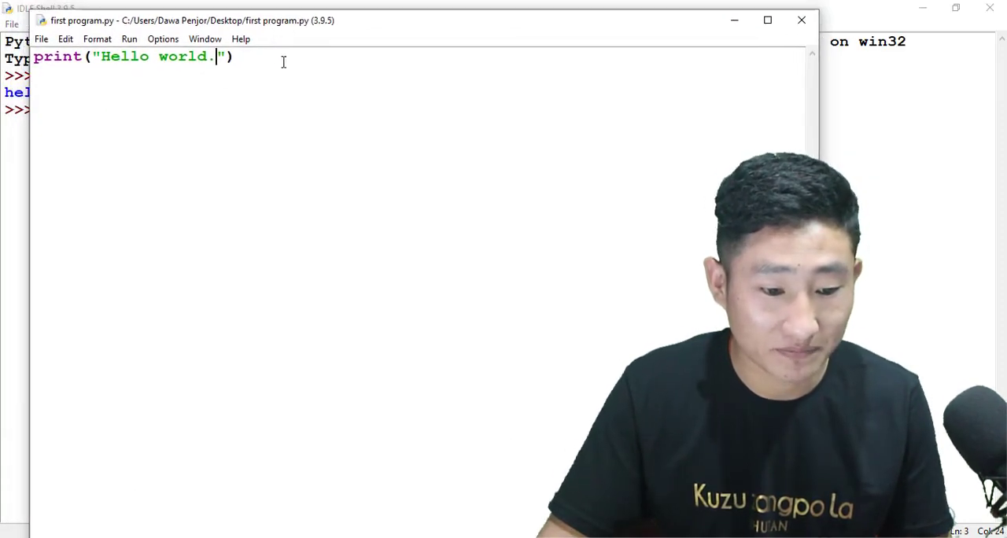
left_click(131, 41)
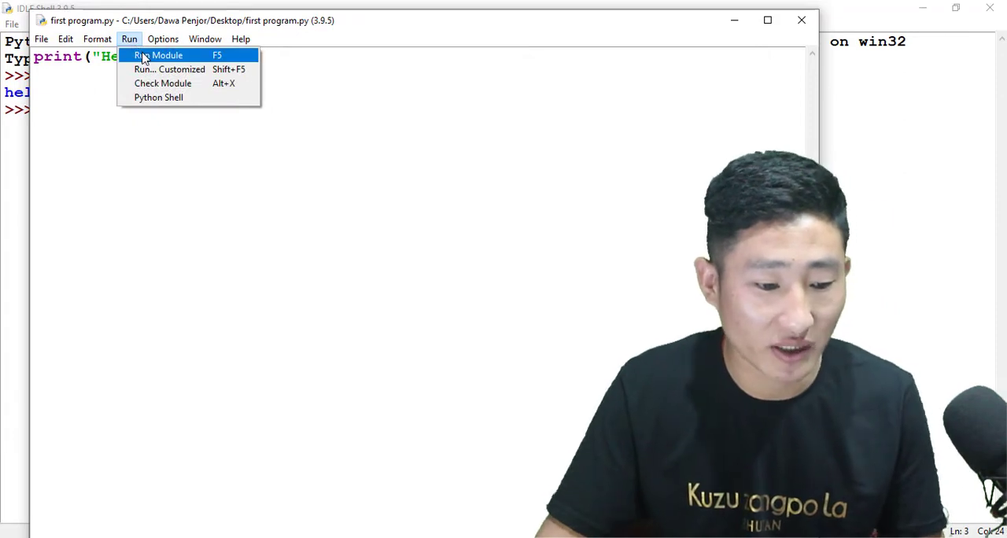
left_click(145, 58)
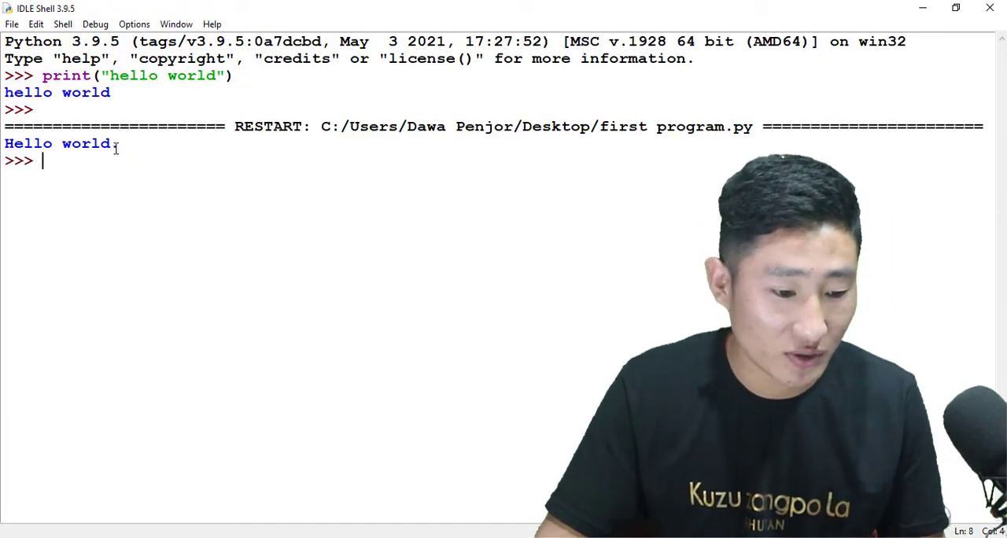
left_click_drag(118, 145, 3, 129)
Return to the first program.py editor and show its line numbers.
key("alt+Tab")
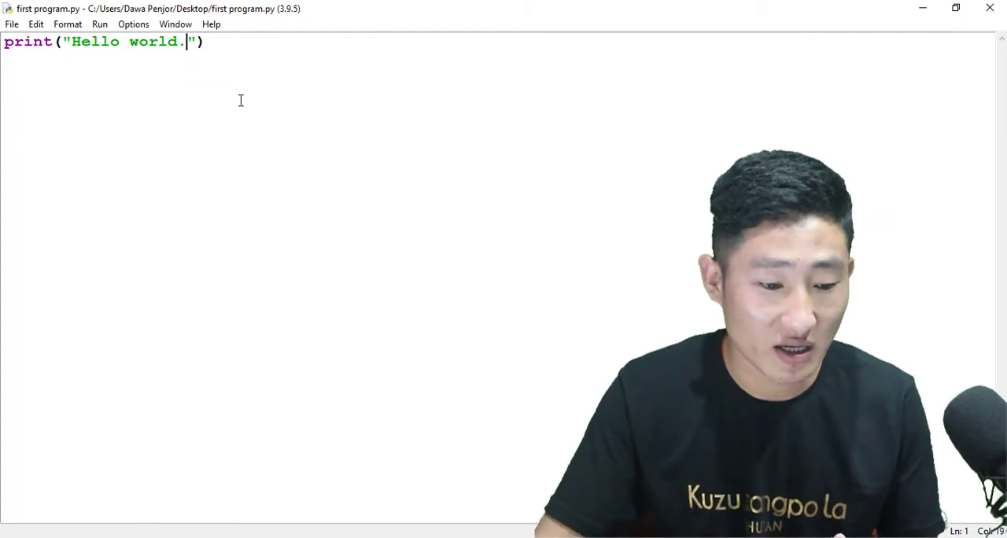
left_click(136, 26)
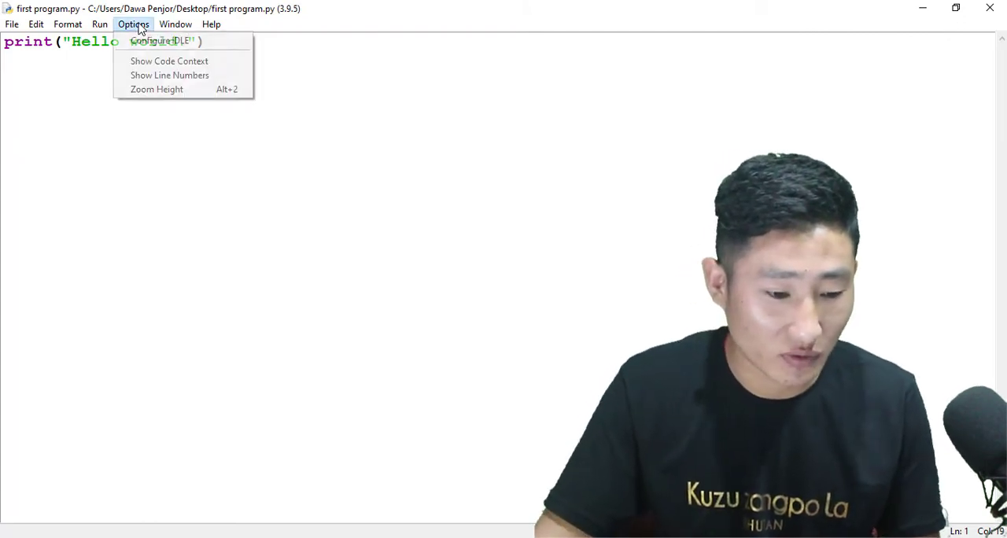
left_click(146, 75)
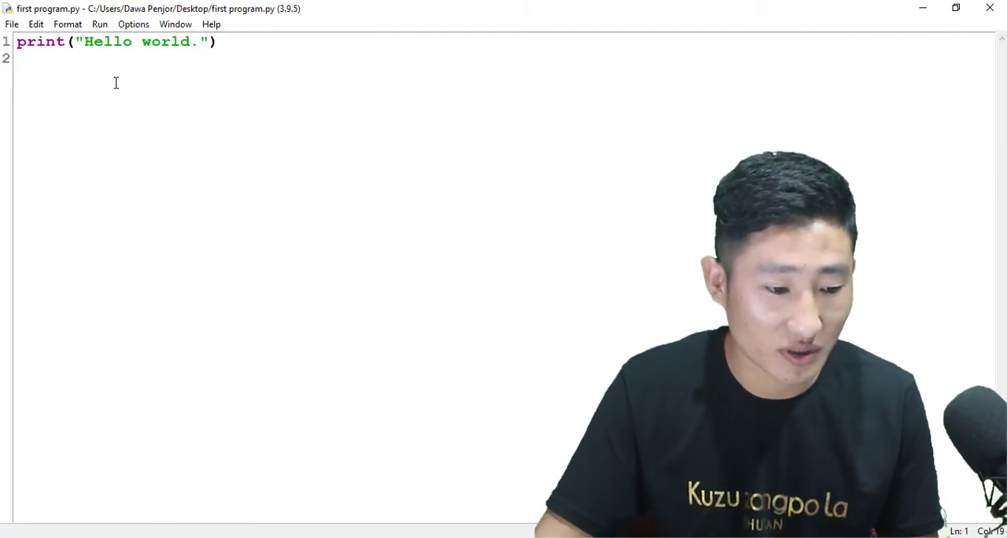
Add the filler lines gsdg, sdg, sdg, s and sdgsd below the print statement, and select lines 1 and 2 in turn.
left_click(23, 59)
type("gsdg")
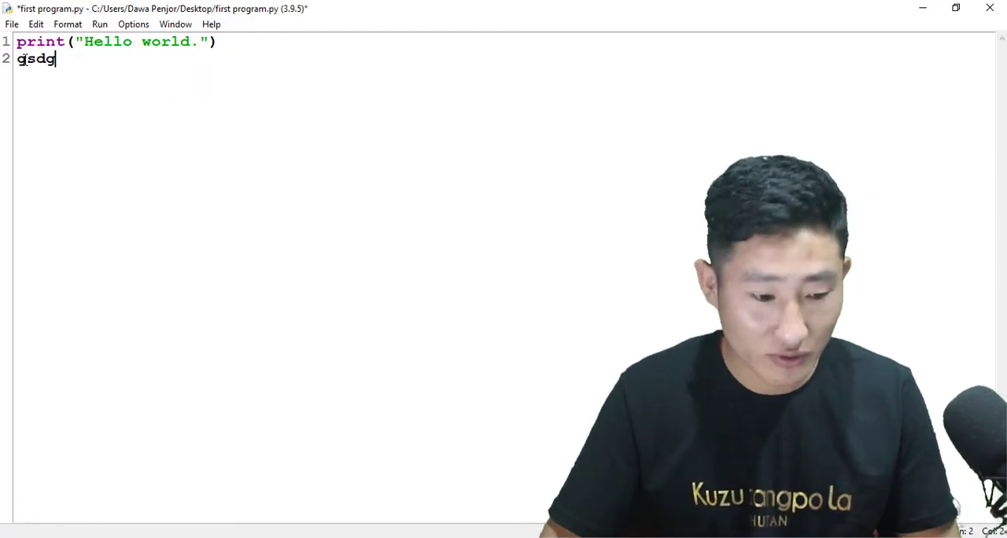
key("Return")
type("sdg")
key("Return")
type("sdg")
key("Return")
type("s")
key("Return")
type("sdgsd")
key("Return")
left_click(5, 43)
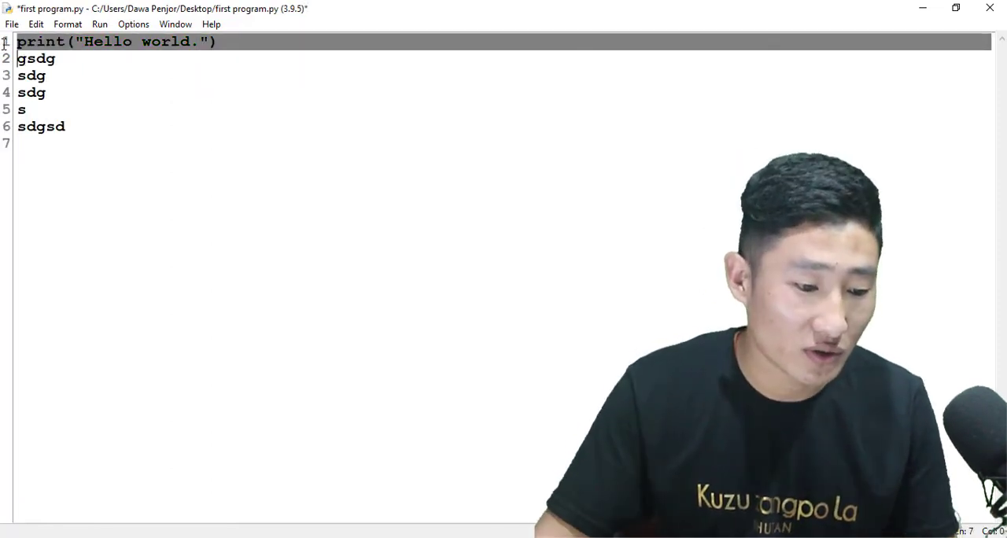
left_click(4, 59)
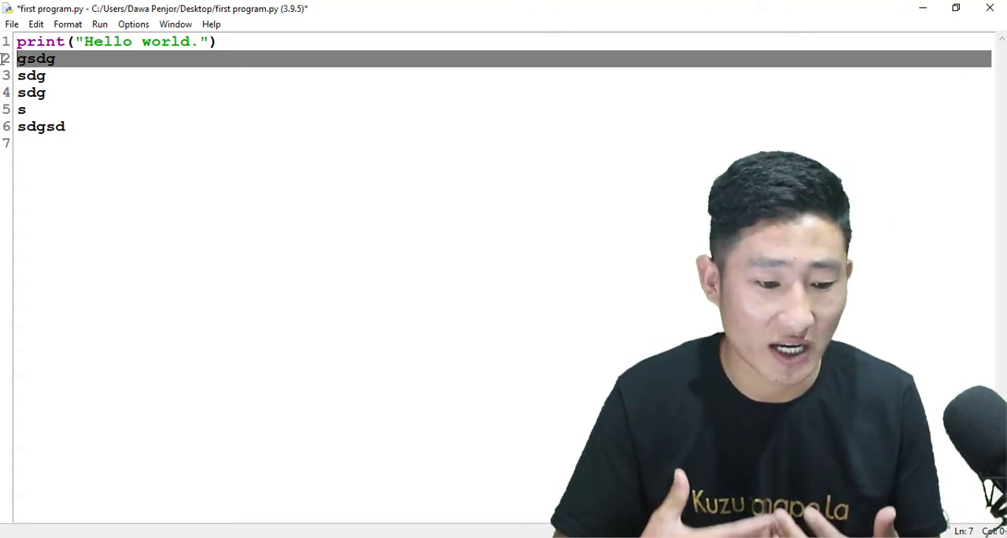
left_click(123, 126)
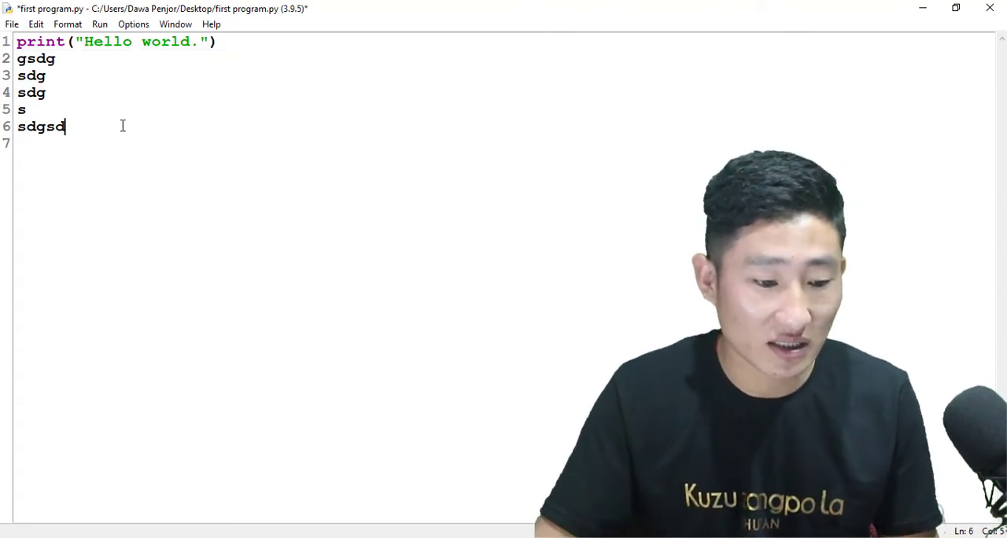
Open the IDLE settings and set the editor font size to 20, keeping Bold enabled.
left_click(136, 24)
left_click(145, 41)
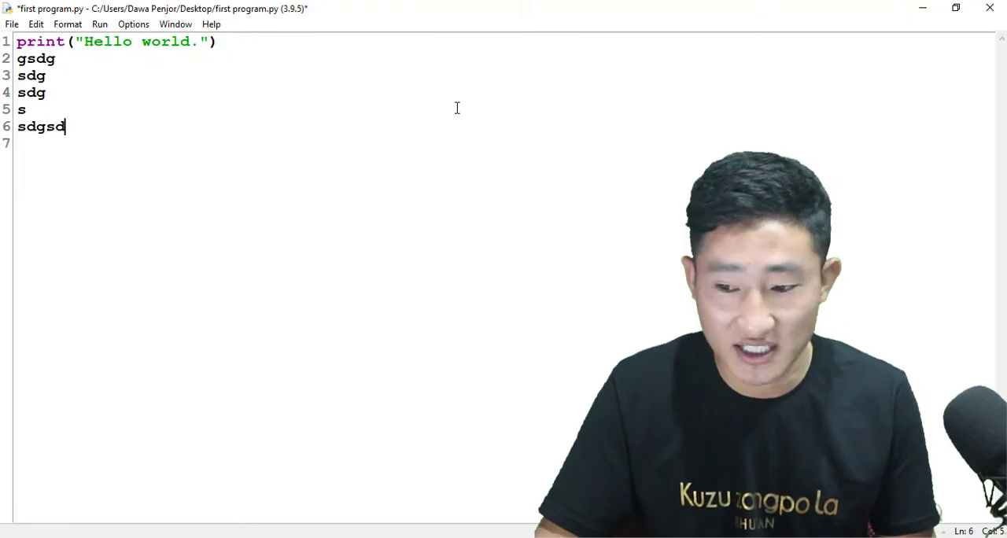
left_click_drag(233, 66, 559, 13)
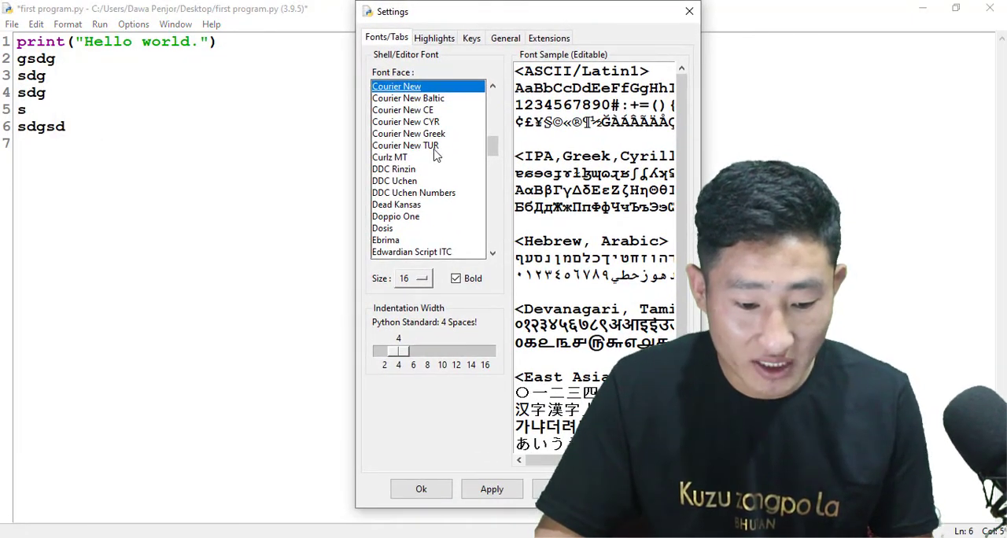
scroll(434, 153, "down", 1)
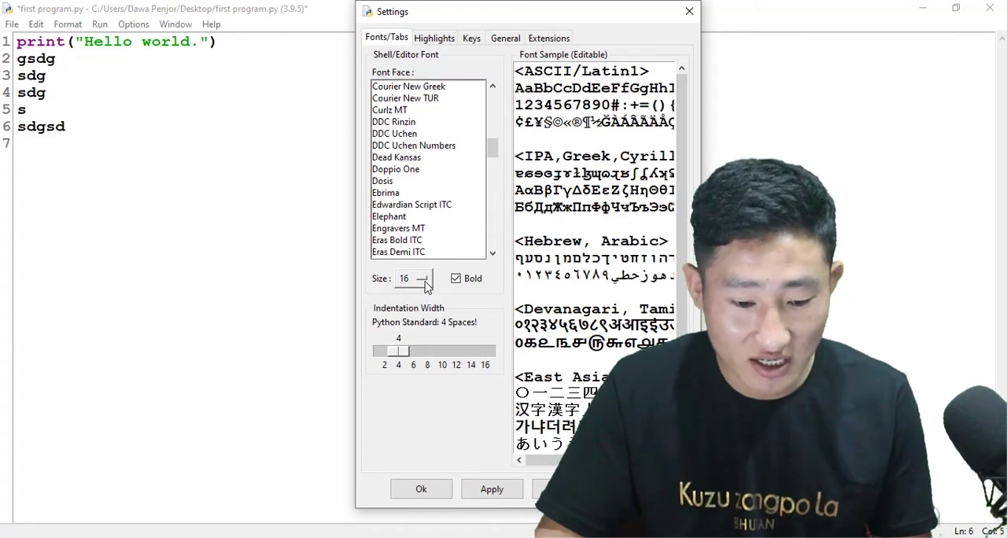
left_click(423, 280)
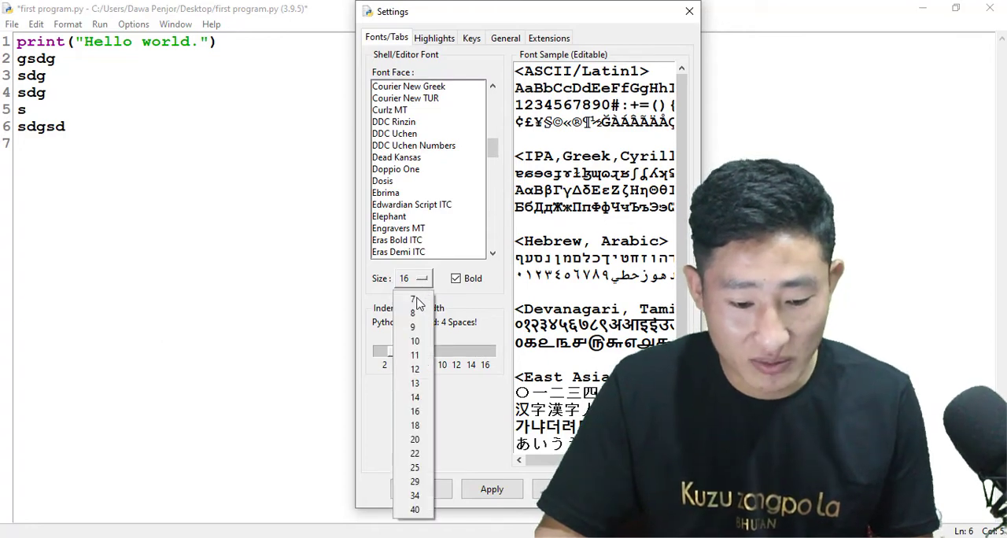
left_click(415, 439)
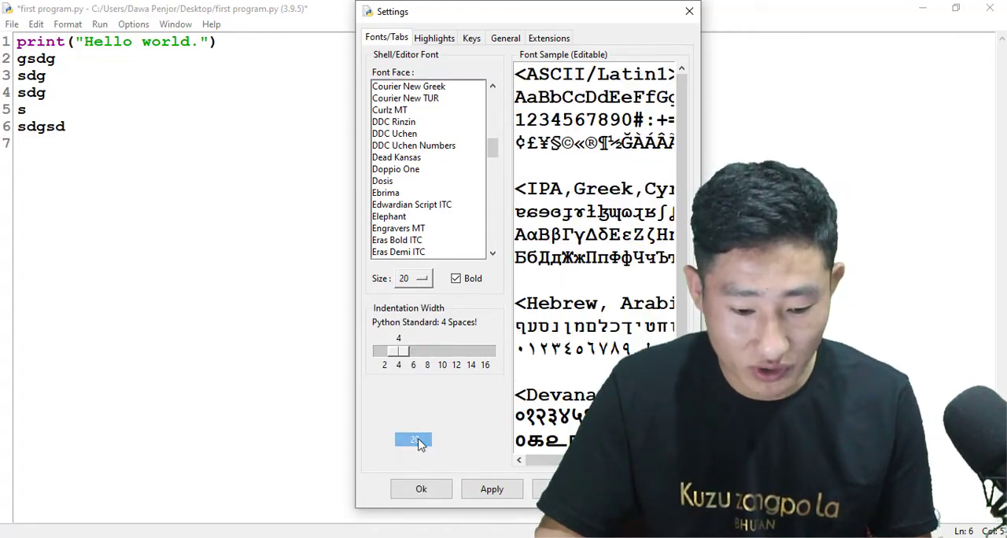
left_click(457, 280)
left_click(457, 280)
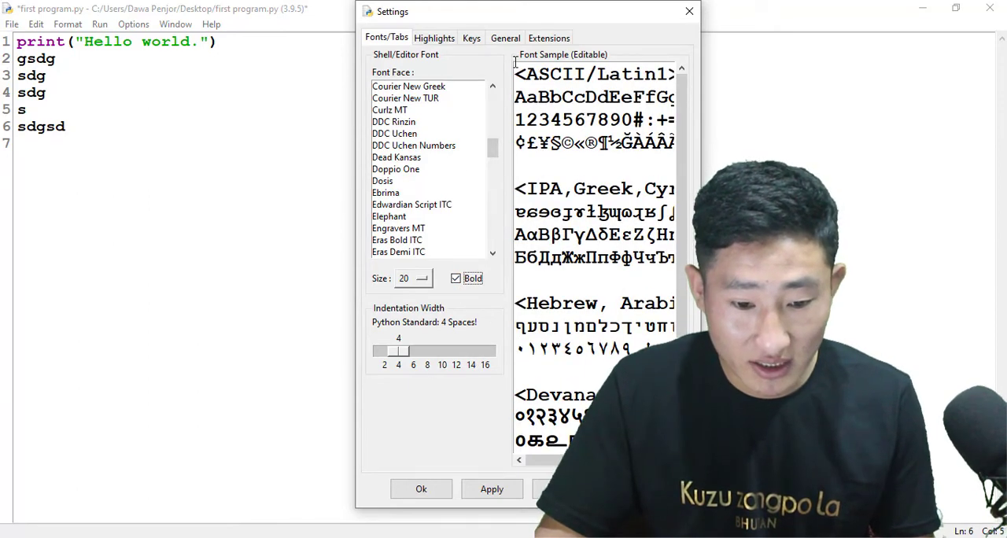
Choose the built-in IDLE Dark highlighting theme, look through the key bindings, and apply and close the settings.
left_click(434, 40)
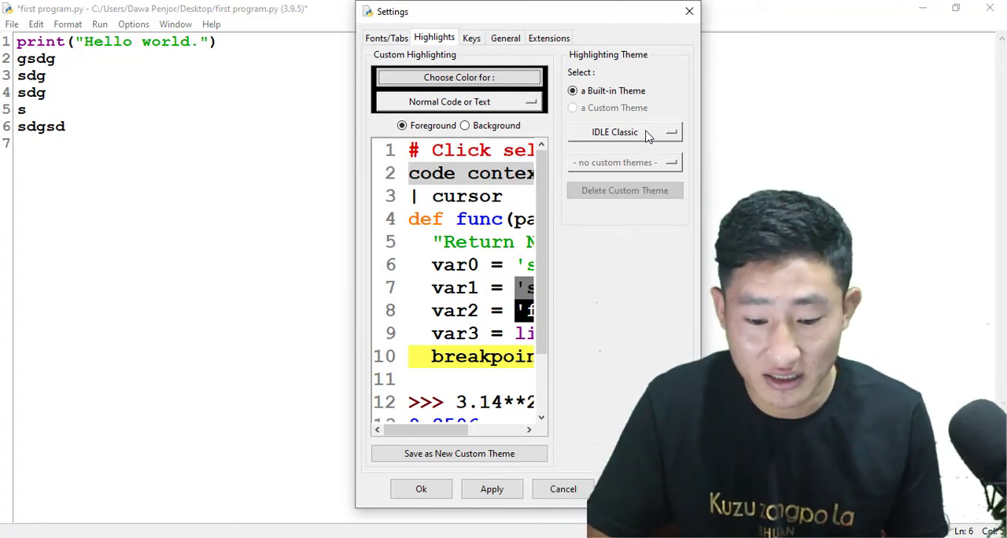
left_click(646, 134)
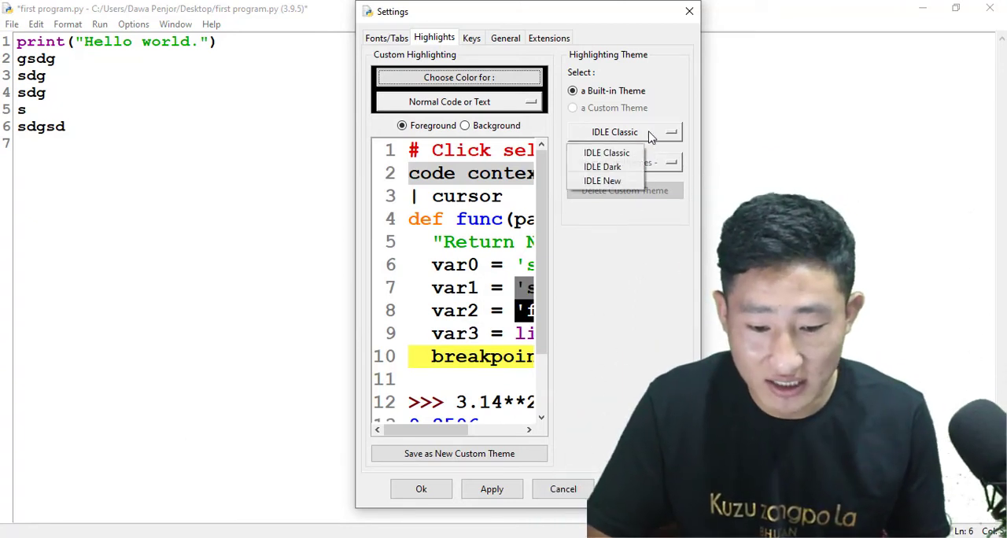
left_click(612, 168)
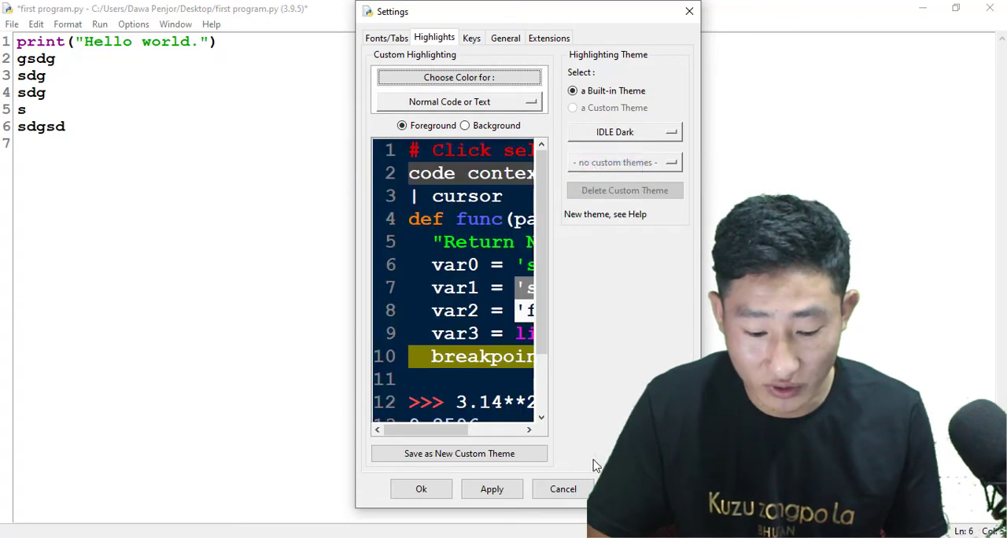
left_click(471, 38)
scroll(531, 256, "down", 5)
scroll(531, 256, "up", 5)
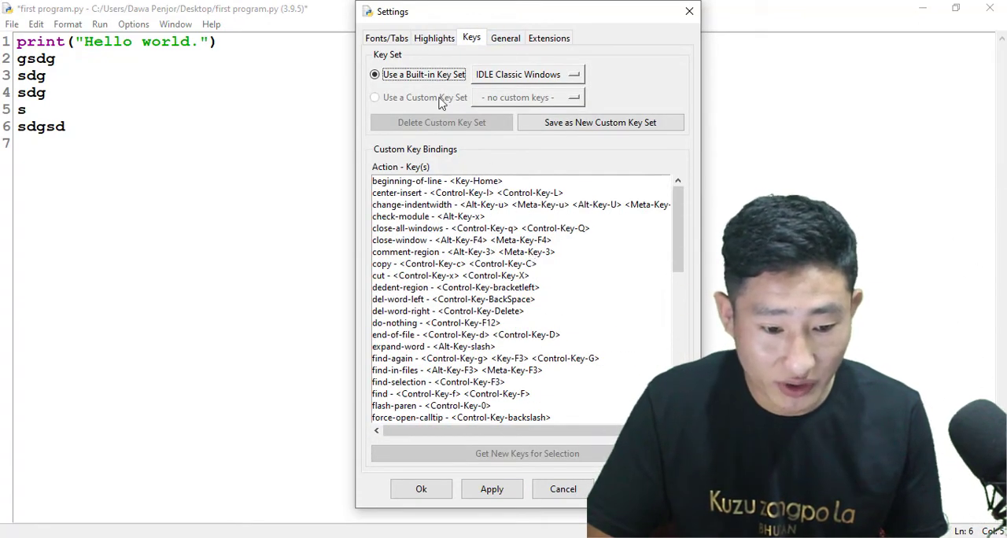
scroll(606, 370, "down", 2)
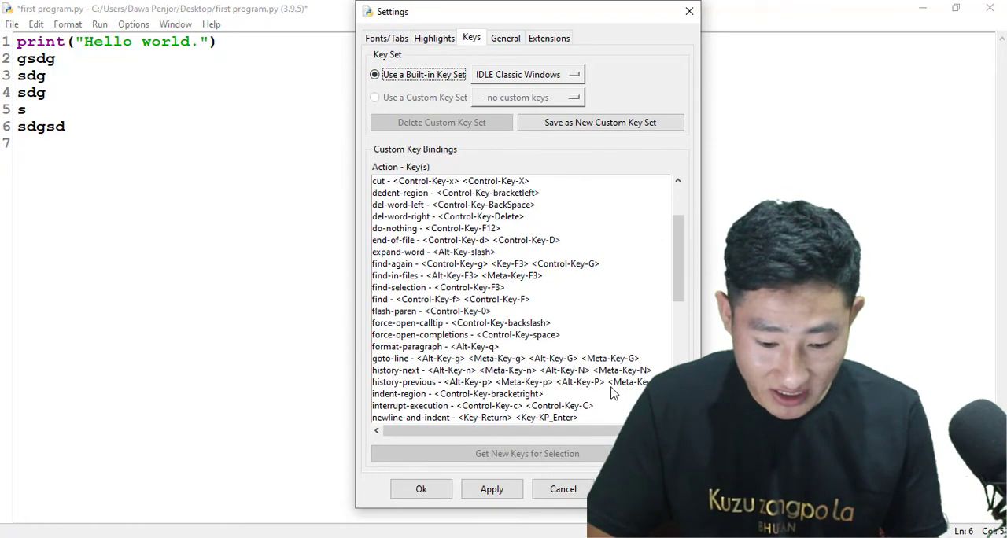
left_click(492, 489)
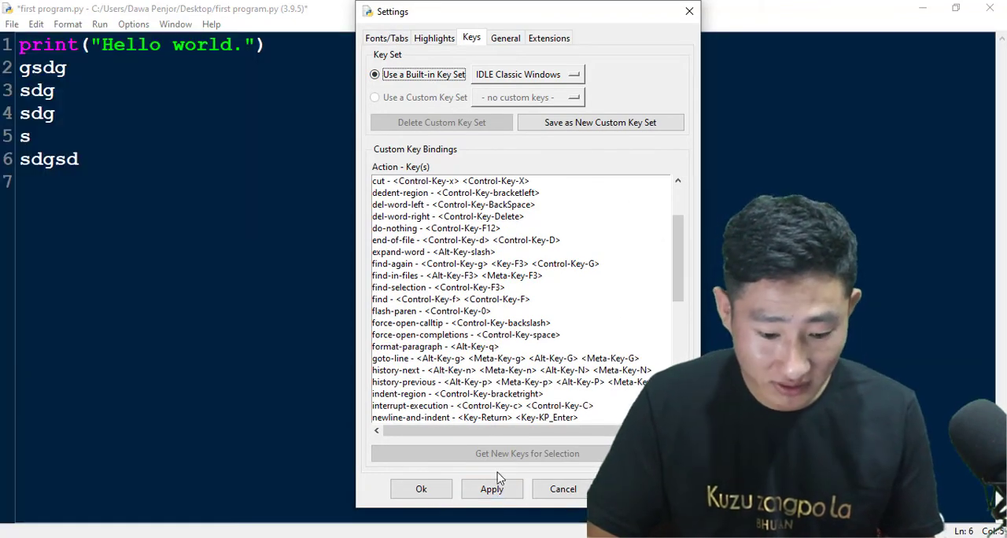
left_click(419, 489)
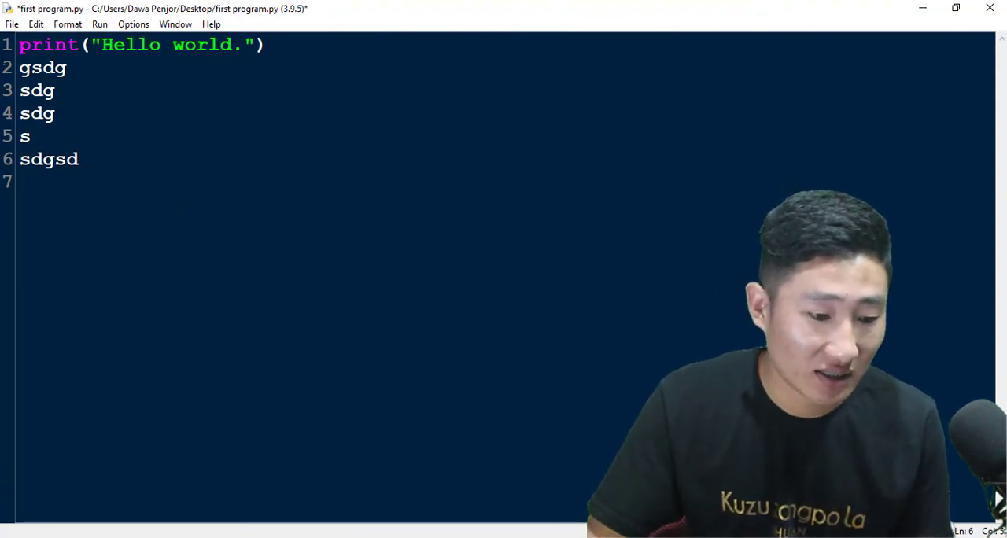
left_click_drag(20, 45, 86, 69)
left_click(126, 115)
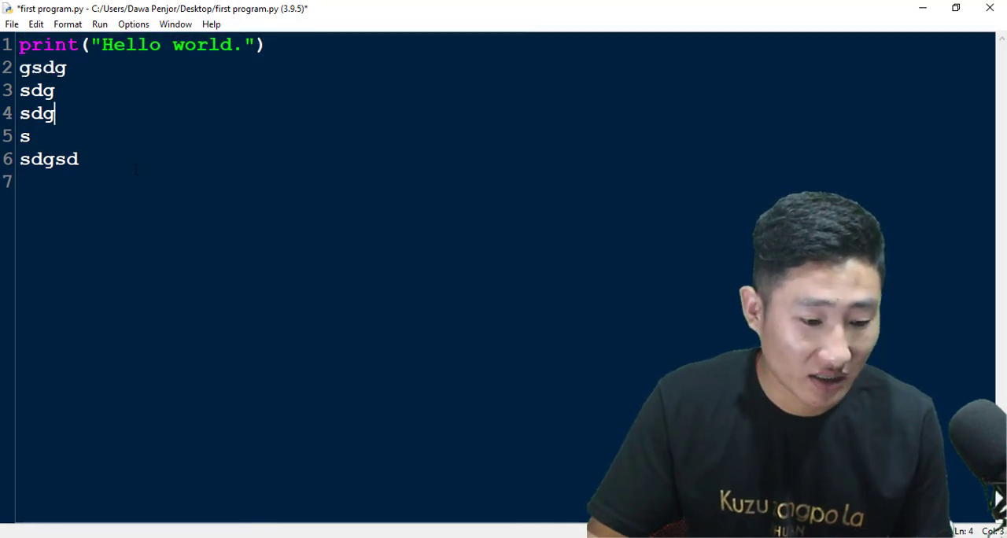
left_click_drag(79, 159, 21, 68)
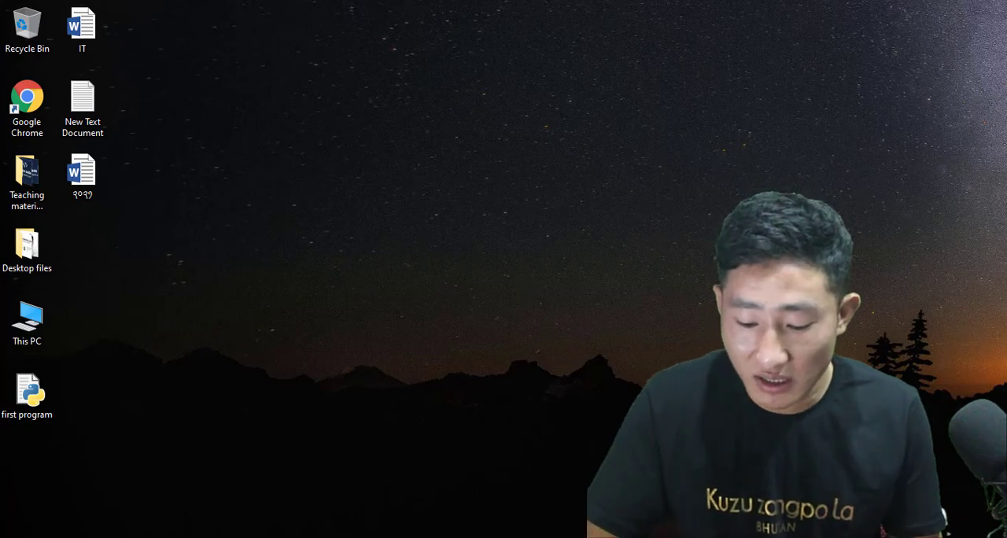
key("alt+Tab")
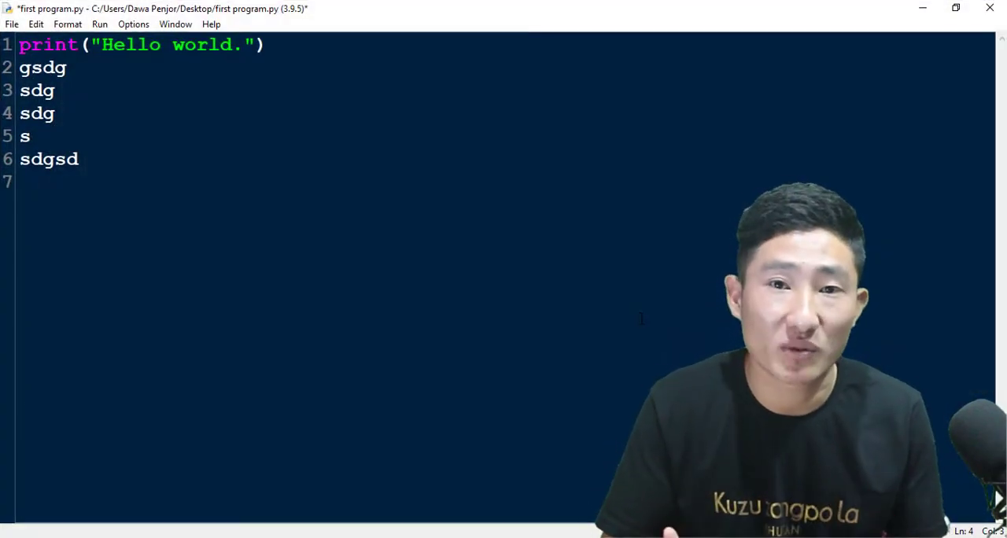